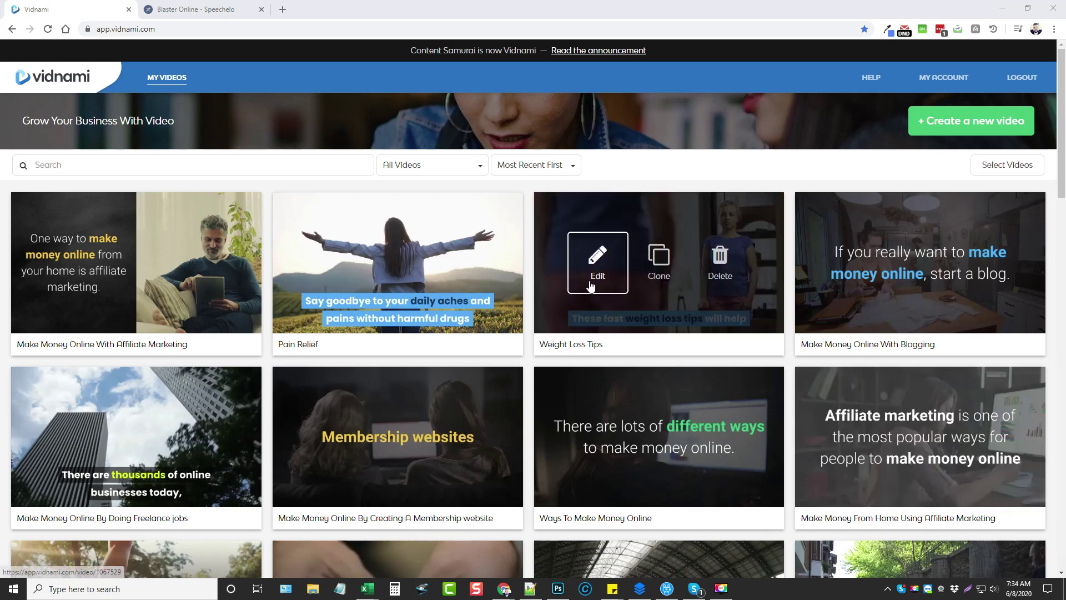
- Open the affiliate marketing video, compare the template categories, and apply the Cool Blue content template
{"action": "mouse_move", "coordinate": [244, 227]}
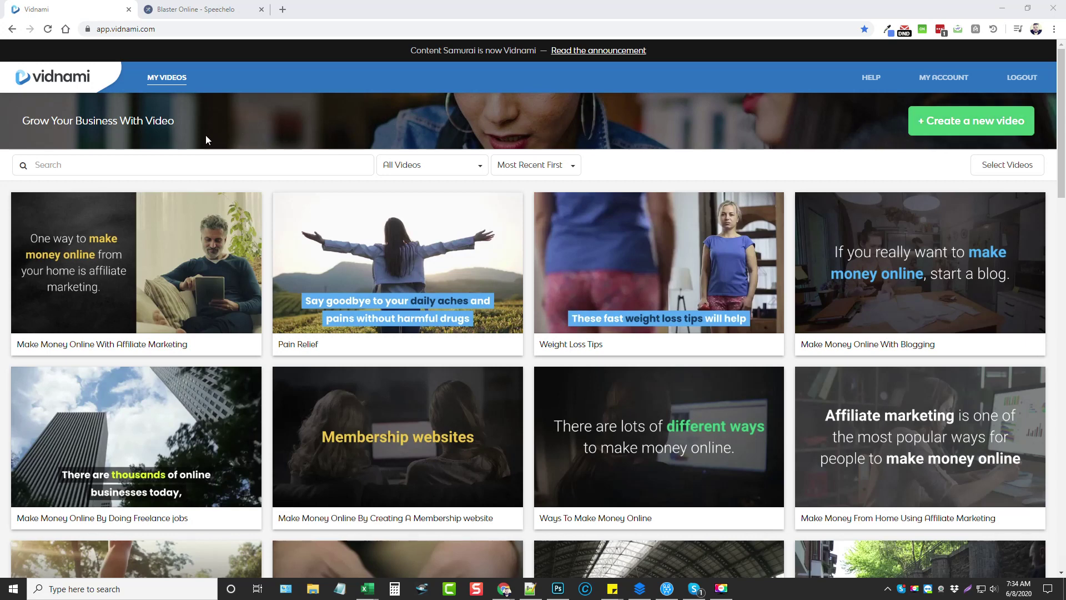
{"action": "mouse_move", "coordinate": [136, 255]}
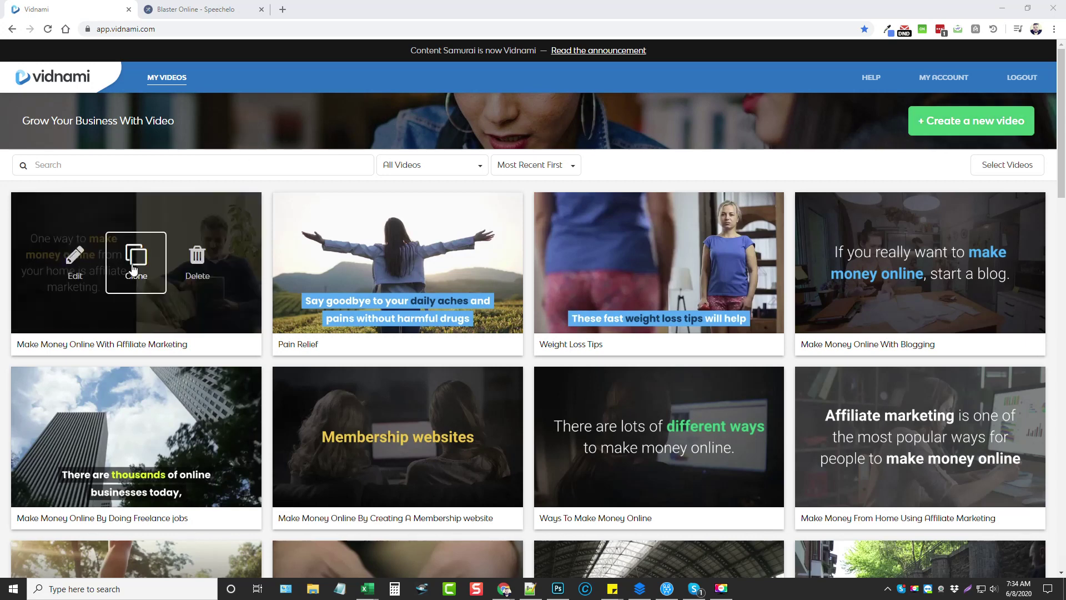
{"action": "left_click", "coordinate": [76, 258]}
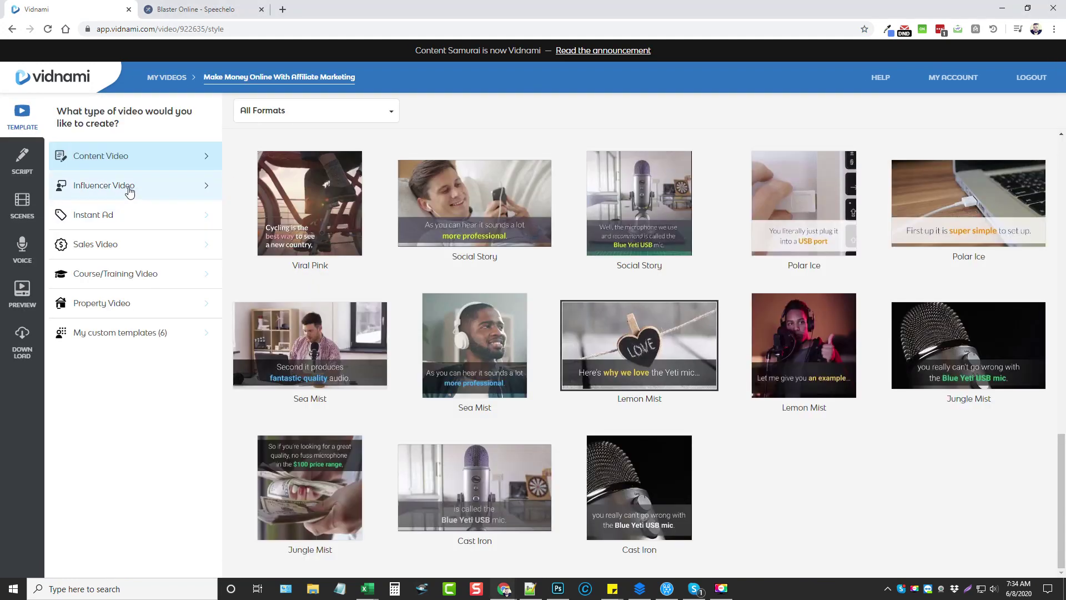
{"action": "left_click", "coordinate": [128, 185]}
{"action": "left_click", "coordinate": [130, 220]}
{"action": "left_click", "coordinate": [138, 254]}
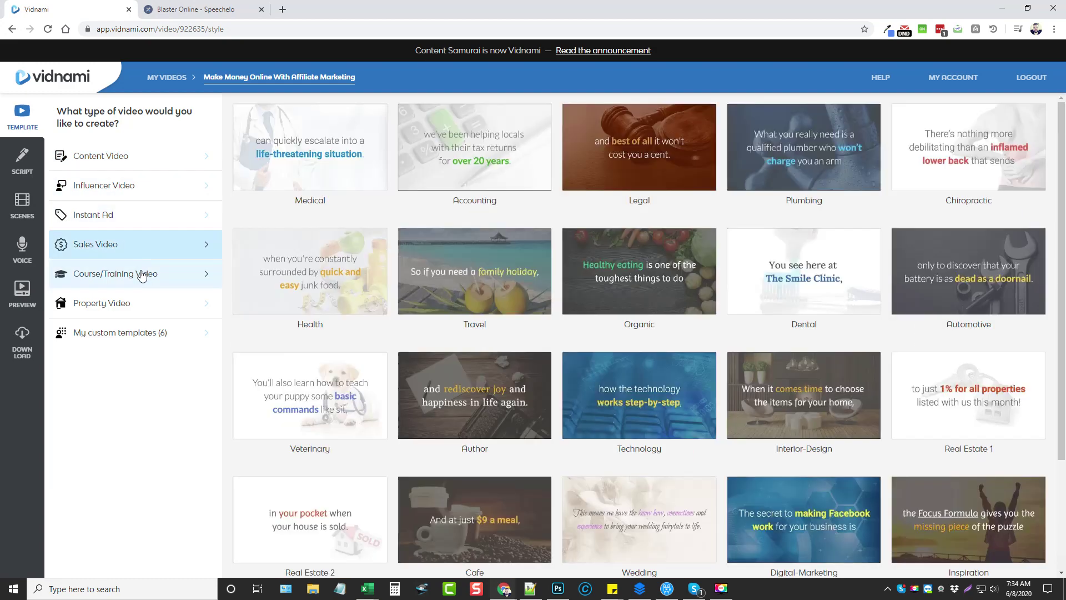
{"action": "left_click", "coordinate": [142, 274]}
{"action": "left_click", "coordinate": [147, 302]}
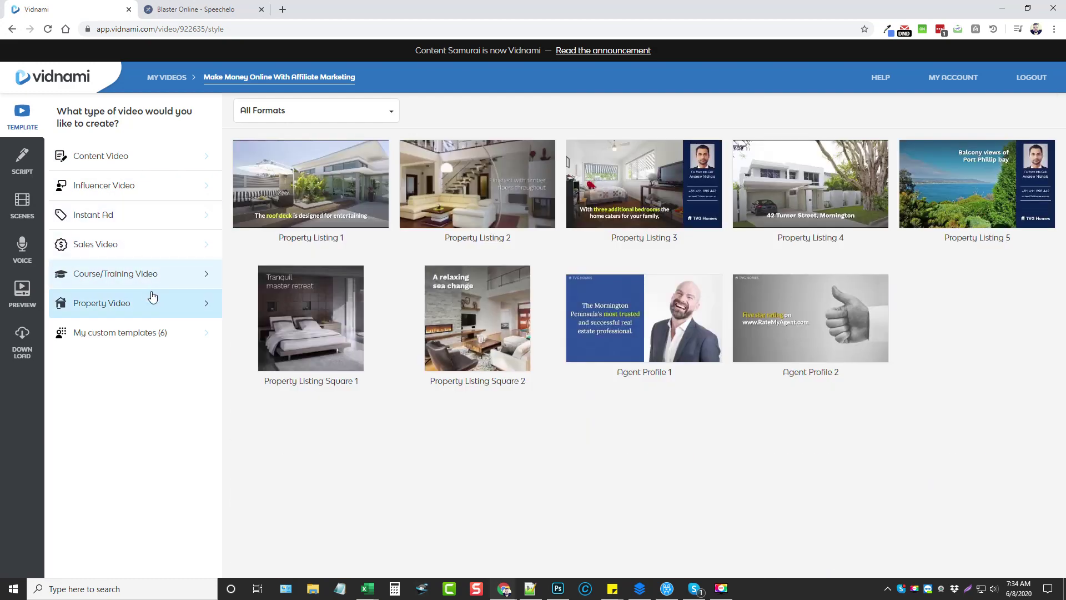
{"action": "left_click", "coordinate": [135, 160]}
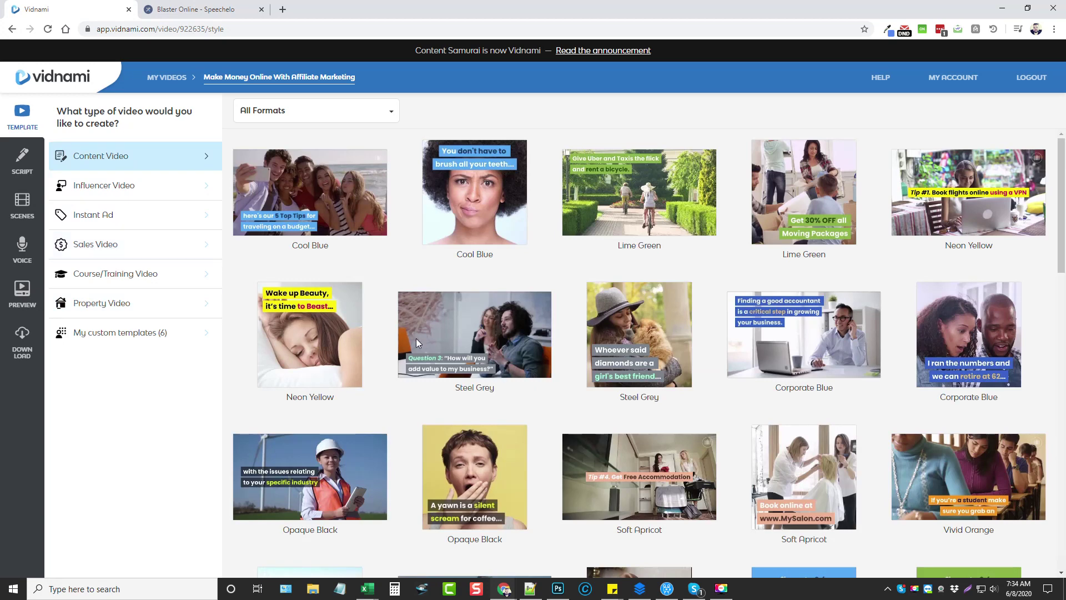
{"action": "left_click", "coordinate": [315, 200]}
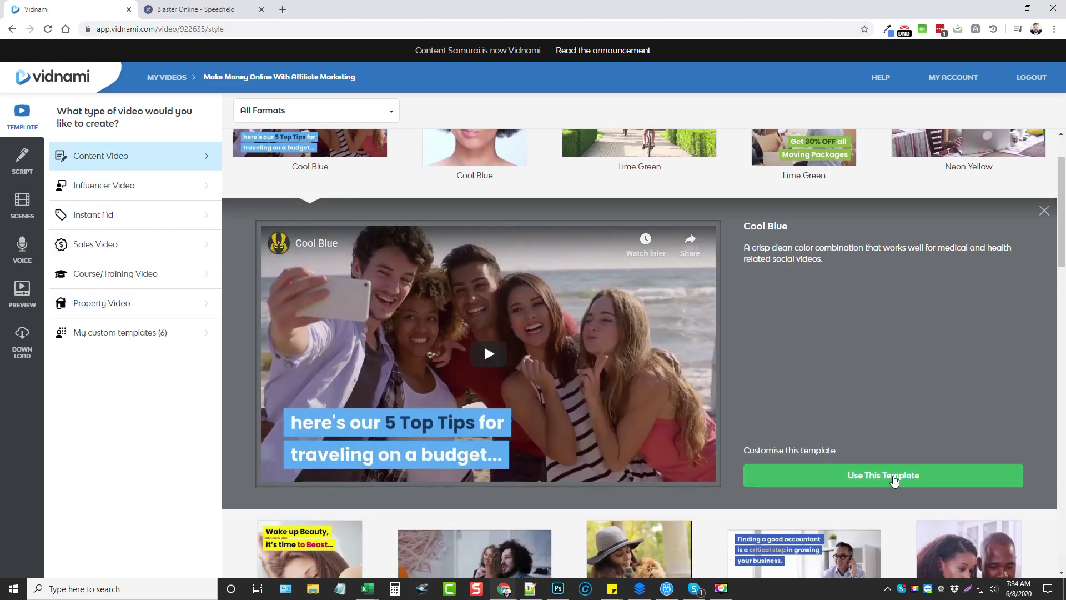
{"action": "left_click", "coordinate": [894, 481]}
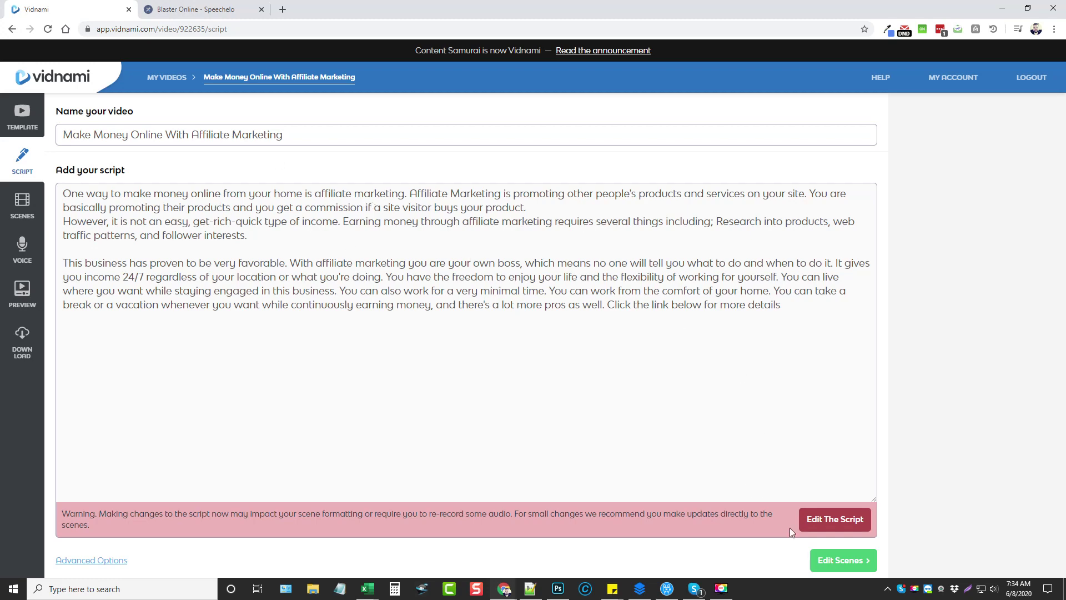
- Turn the affiliate-marketing script into scenes with Edit Scenes
{"action": "left_click", "coordinate": [844, 561]}
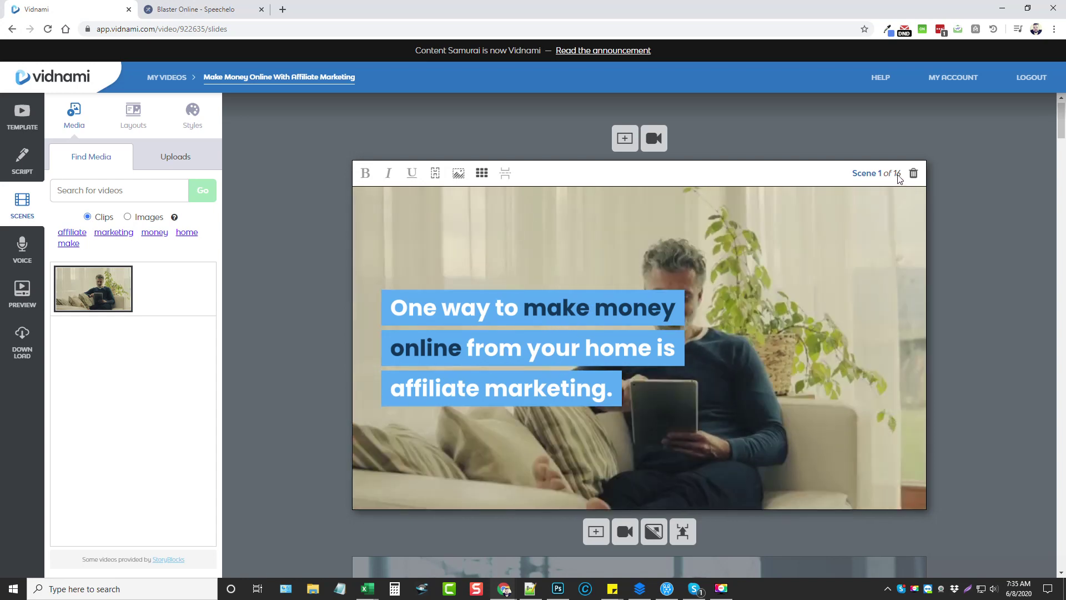
- Scroll through all 16 scenes to the Add Voice Track button, then back to Scene 15
{"action": "scroll", "coordinate": [346, 380], "scroll_direction": "down", "scroll_amount": 5}
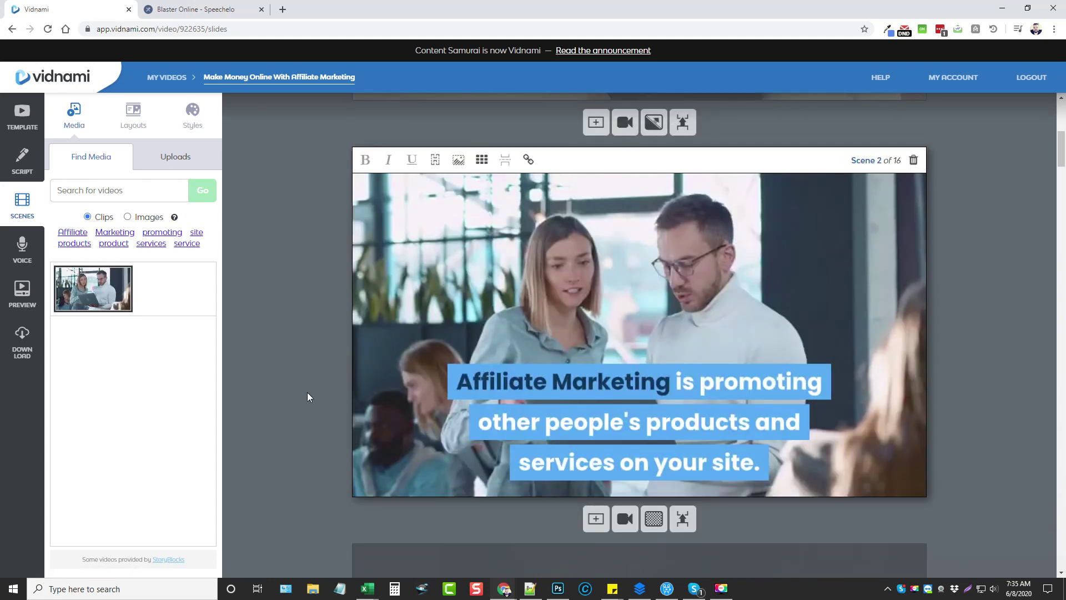
{"action": "scroll", "coordinate": [308, 392], "scroll_direction": "down", "scroll_amount": 2}
{"action": "scroll", "coordinate": [312, 391], "scroll_direction": "up", "scroll_amount": 1}
{"action": "scroll", "coordinate": [312, 370], "scroll_direction": "up", "scroll_amount": 1}
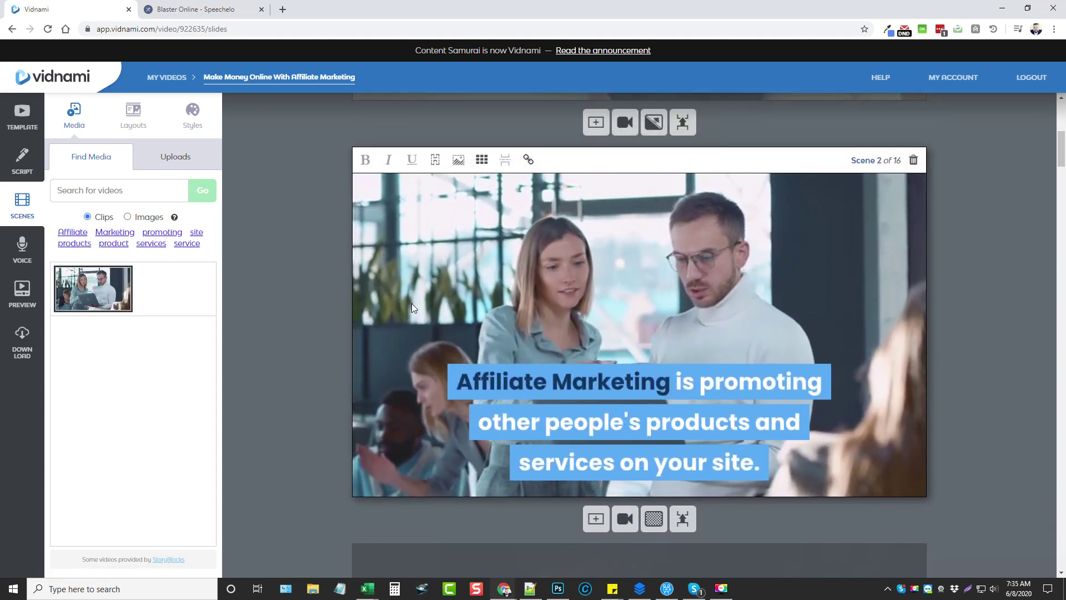
{"action": "scroll", "coordinate": [411, 315], "scroll_direction": "down", "scroll_amount": 5}
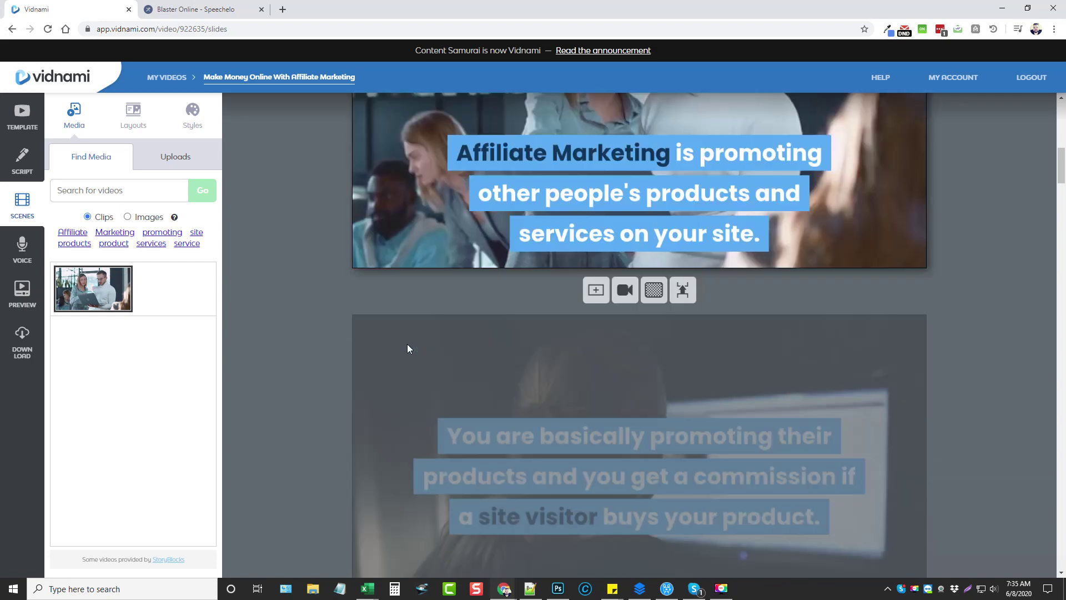
{"action": "scroll", "coordinate": [408, 349], "scroll_direction": "down", "scroll_amount": 5}
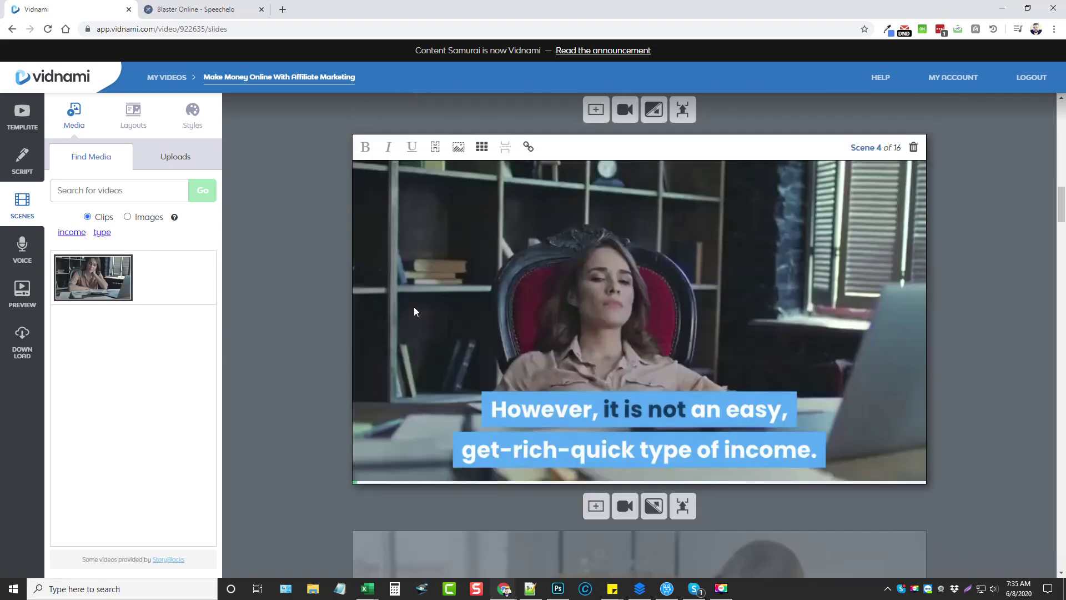
{"action": "scroll", "coordinate": [426, 299], "scroll_direction": "down", "scroll_amount": 5}
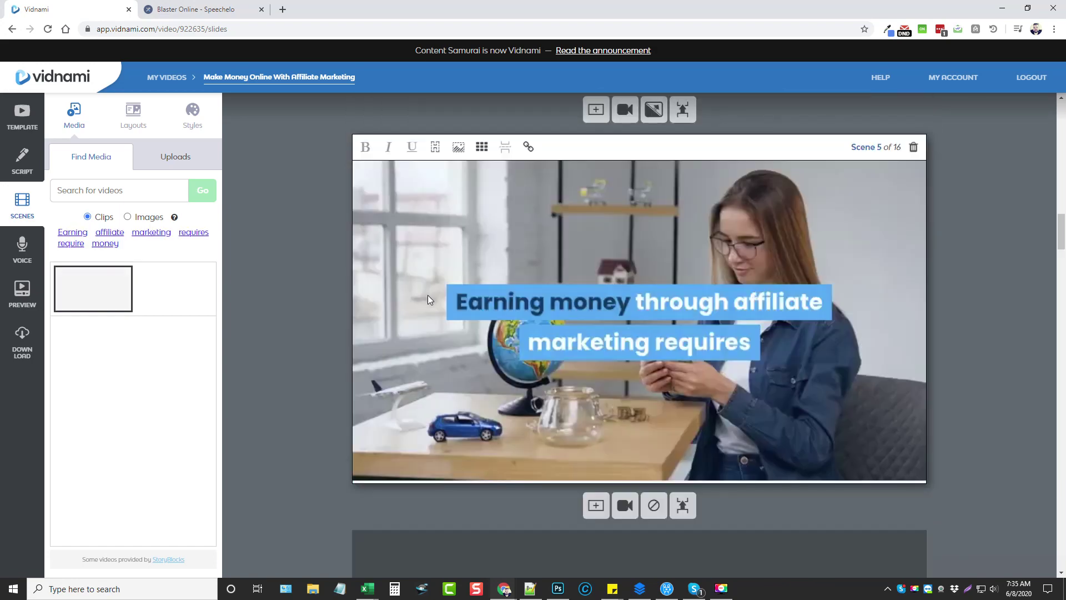
{"action": "scroll", "coordinate": [427, 348], "scroll_direction": "down", "scroll_amount": 2}
{"action": "scroll", "coordinate": [427, 349], "scroll_direction": "down", "scroll_amount": 5}
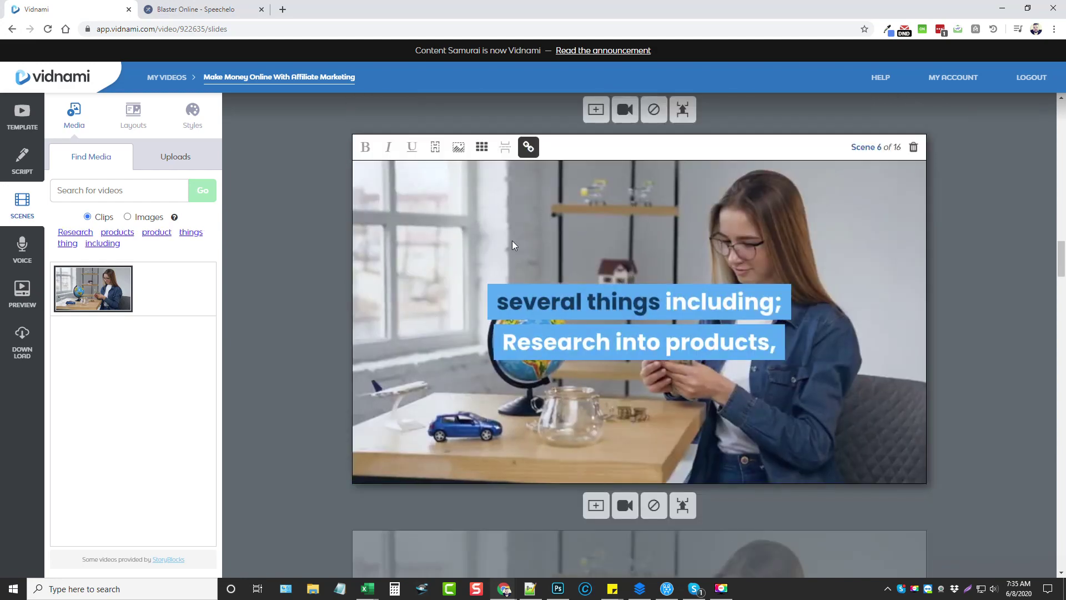
{"action": "scroll", "coordinate": [451, 329], "scroll_direction": "down", "scroll_amount": 10}
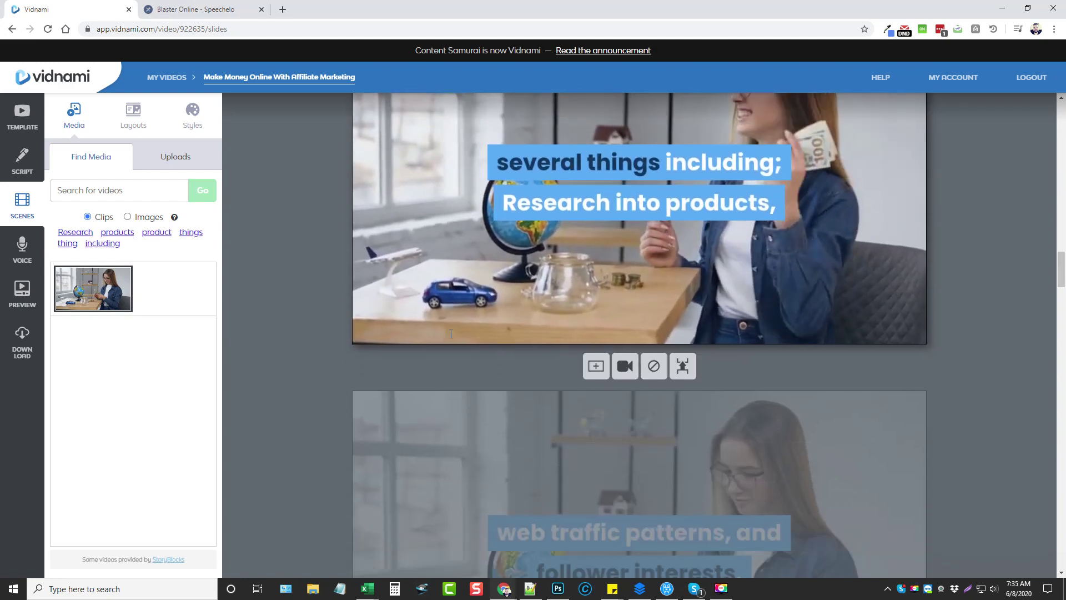
{"action": "scroll", "coordinate": [454, 331], "scroll_direction": "down", "scroll_amount": 8}
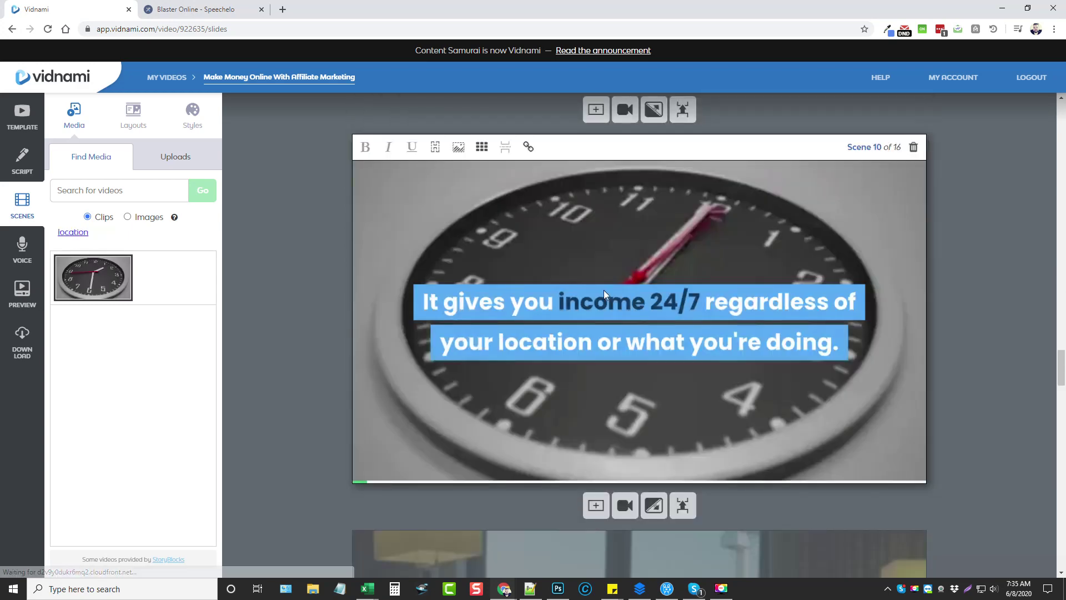
{"action": "scroll", "coordinate": [514, 329], "scroll_direction": "down", "scroll_amount": 5}
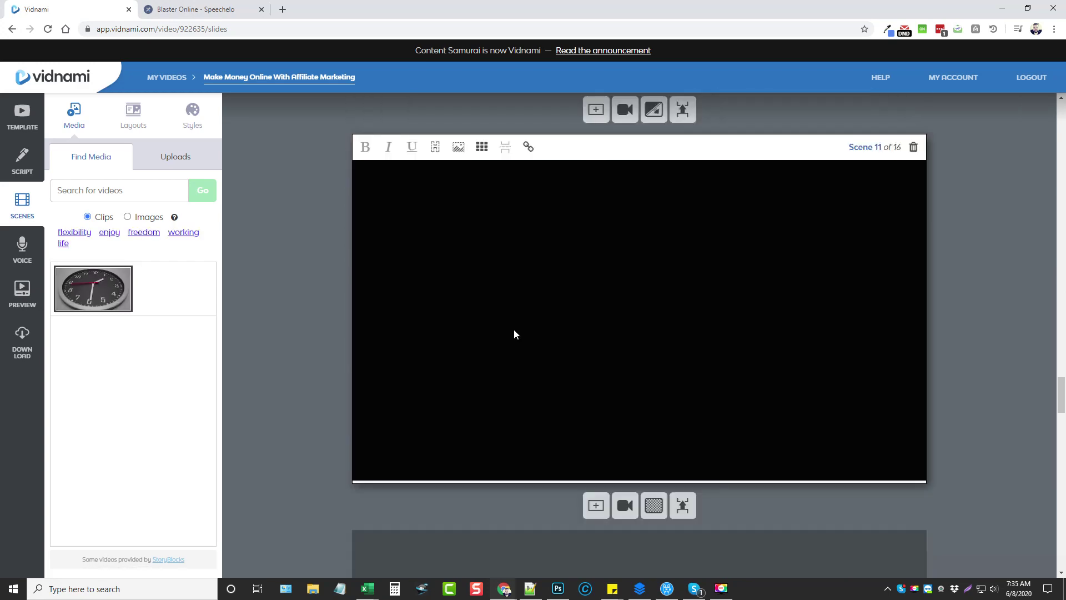
{"action": "scroll", "coordinate": [472, 360], "scroll_direction": "down", "scroll_amount": 5}
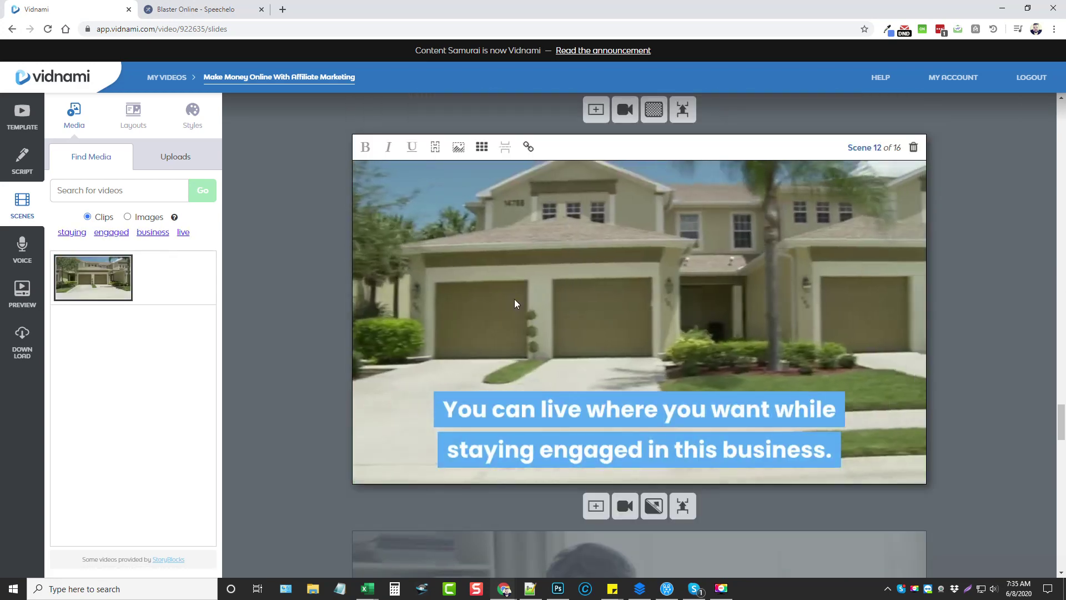
{"action": "scroll", "coordinate": [442, 334], "scroll_direction": "down", "scroll_amount": 5}
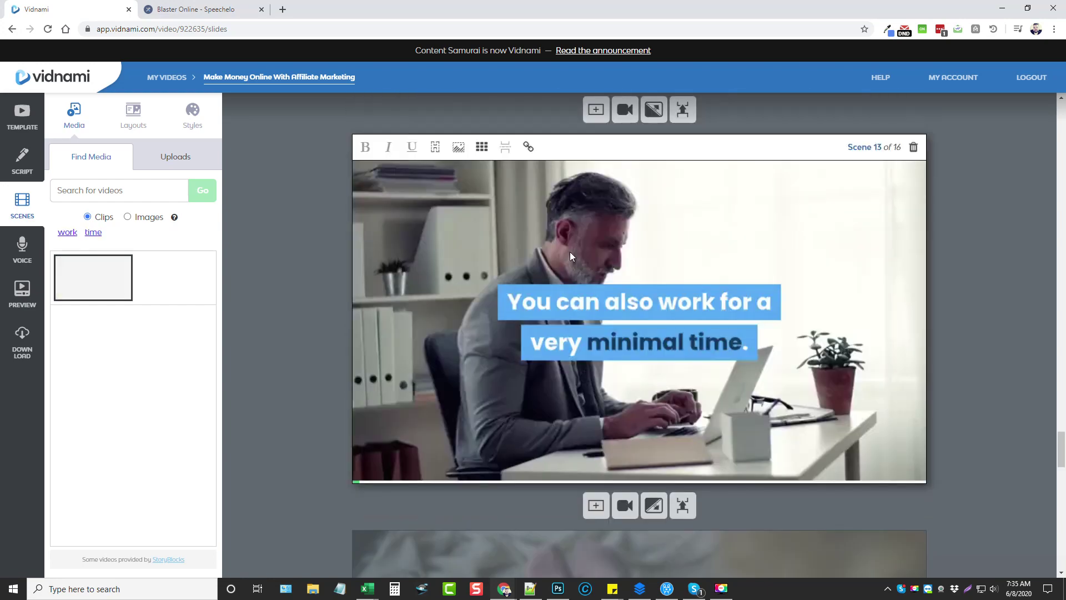
{"action": "scroll", "coordinate": [498, 367], "scroll_direction": "down", "scroll_amount": 3}
{"action": "scroll", "coordinate": [499, 367], "scroll_direction": "down", "scroll_amount": 5}
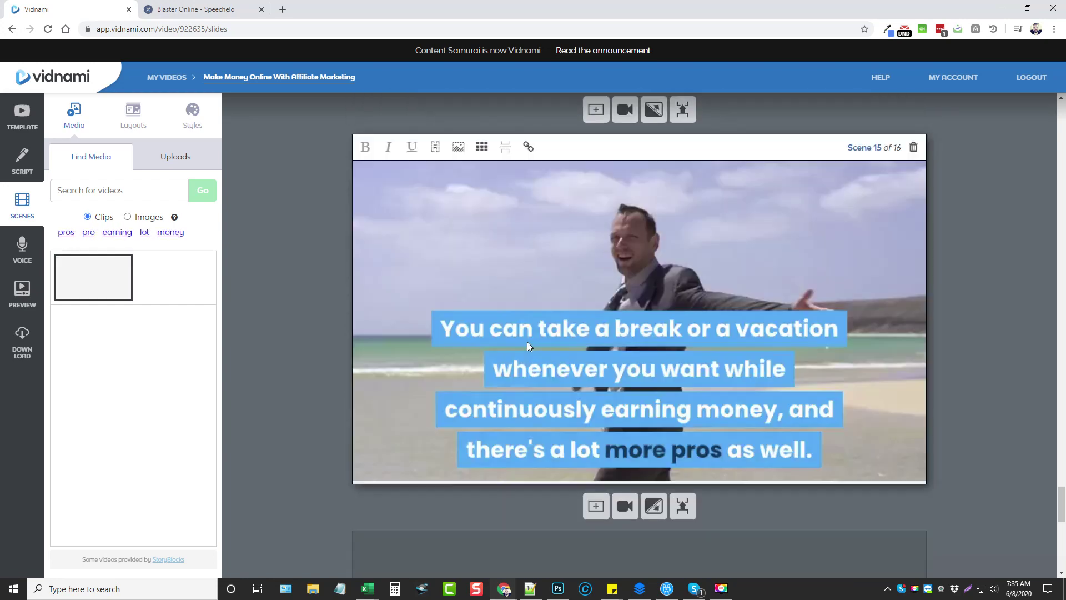
{"action": "scroll", "coordinate": [559, 321], "scroll_direction": "down", "scroll_amount": 5}
{"action": "scroll", "coordinate": [559, 321], "scroll_direction": "down", "scroll_amount": 4}
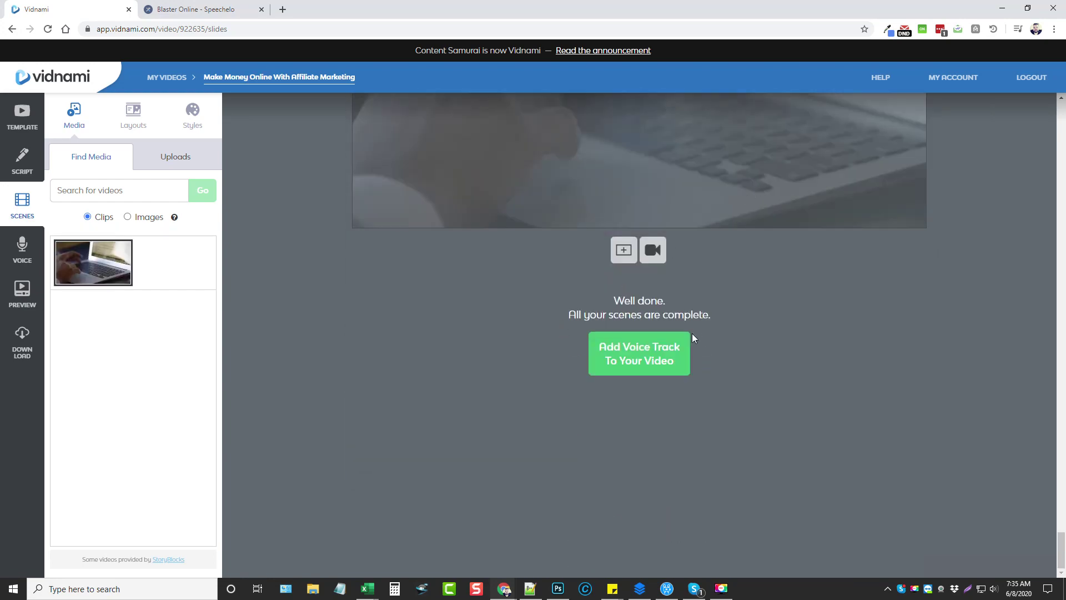
{"action": "scroll", "coordinate": [683, 328], "scroll_direction": "up", "scroll_amount": 10}
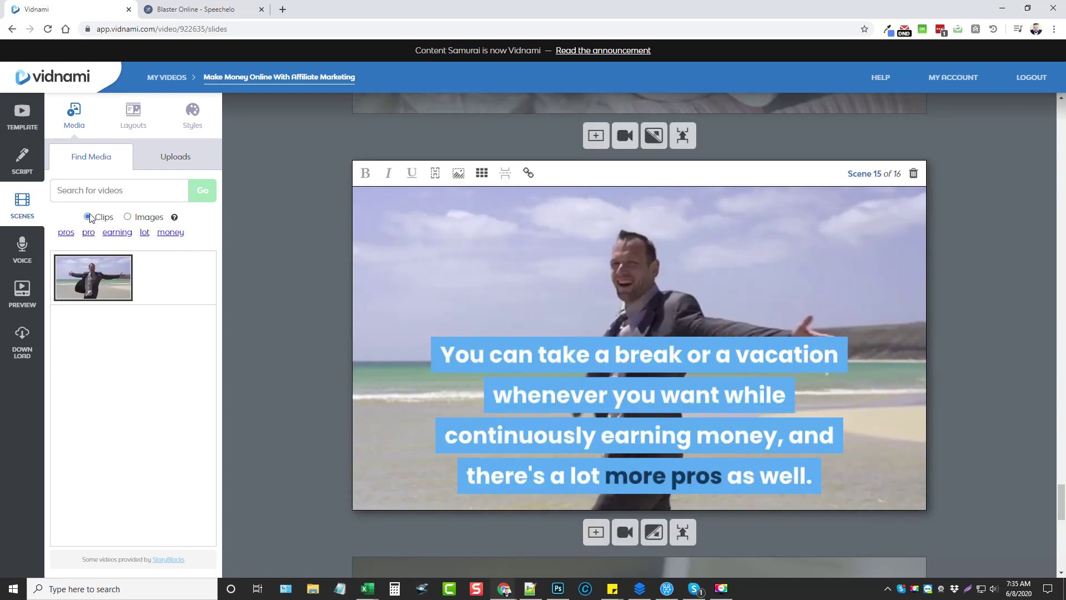
- Swap Scene 15's beach clip for the cash-from-envelope clip found under the 'money' keyword
{"action": "left_click", "coordinate": [171, 233]}
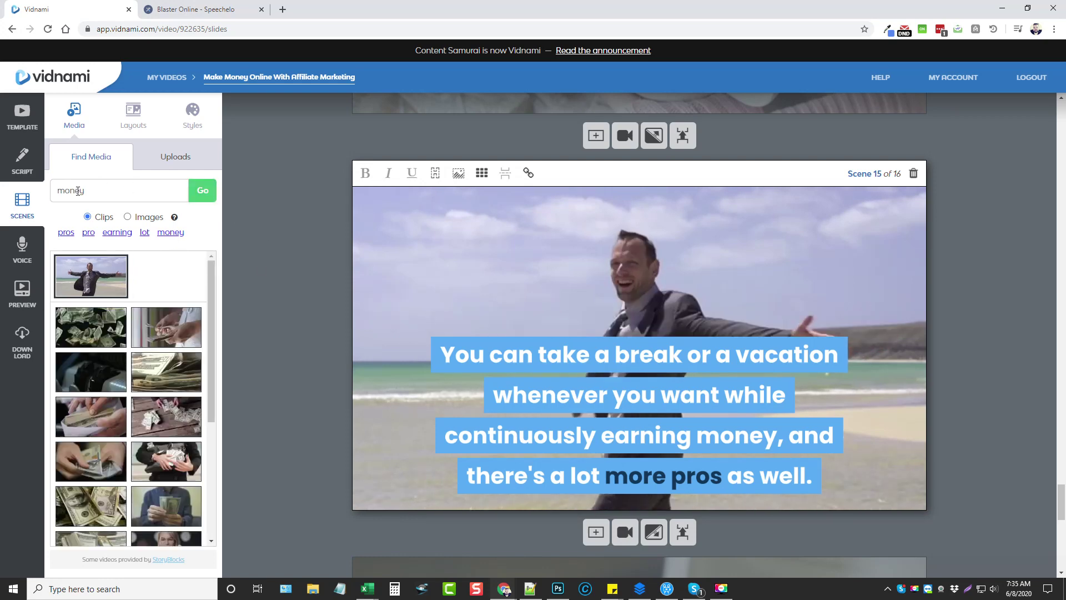
{"action": "scroll", "coordinate": [131, 334], "scroll_direction": "down", "scroll_amount": 5}
{"action": "scroll", "coordinate": [133, 322], "scroll_direction": "up", "scroll_amount": 5}
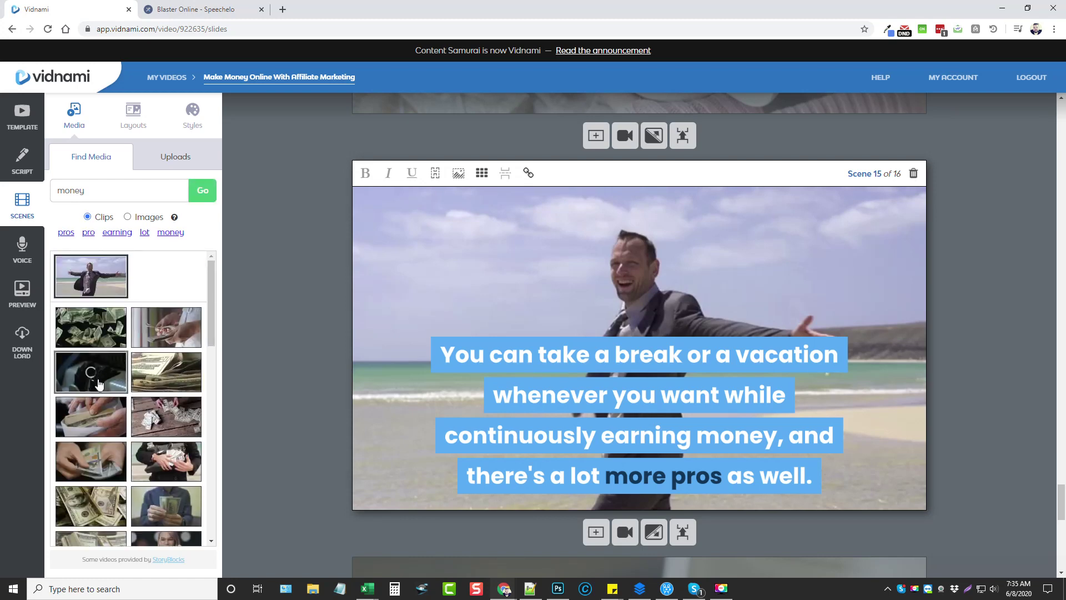
{"action": "left_click", "coordinate": [98, 413]}
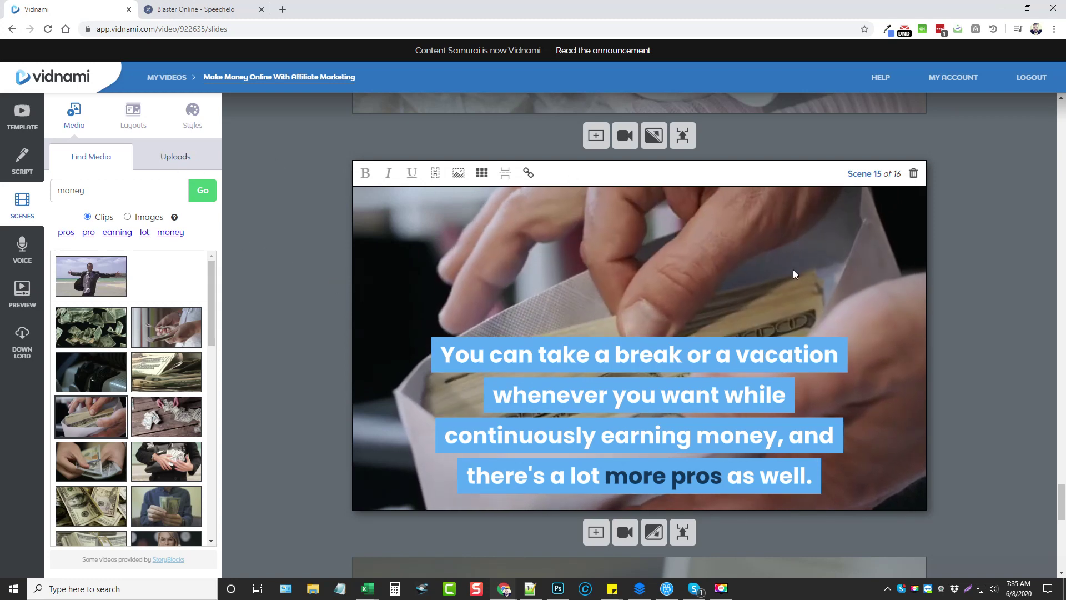
{"action": "scroll", "coordinate": [519, 344], "scroll_direction": "down", "scroll_amount": 4}
{"action": "scroll", "coordinate": [520, 344], "scroll_direction": "down", "scroll_amount": 6}
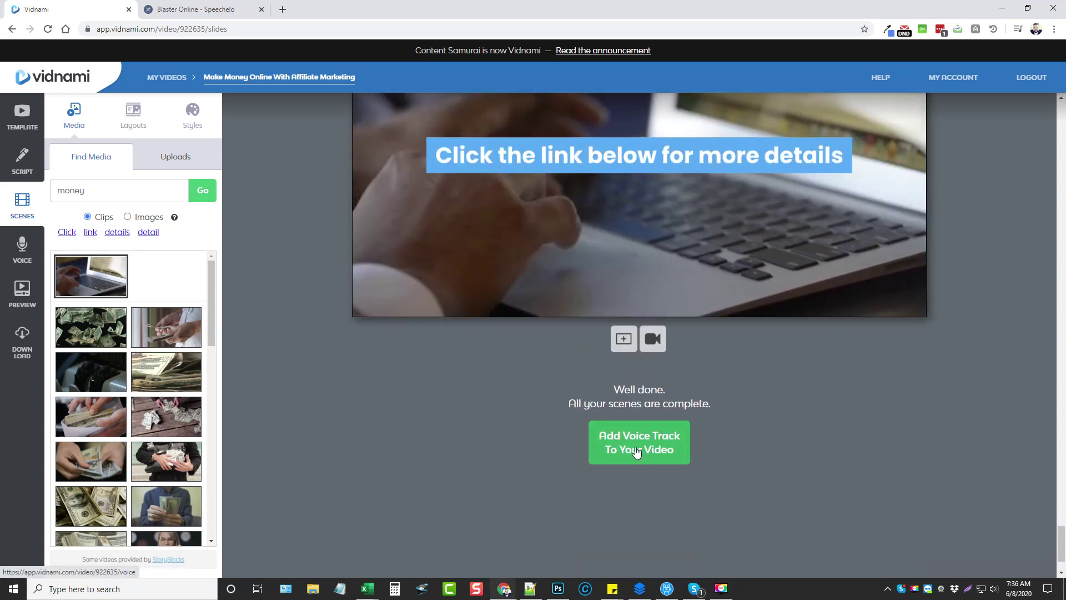
- On the Voice step, keep the Luke automated voice, then try the upload and record-your-own options
{"action": "left_click", "coordinate": [637, 452]}
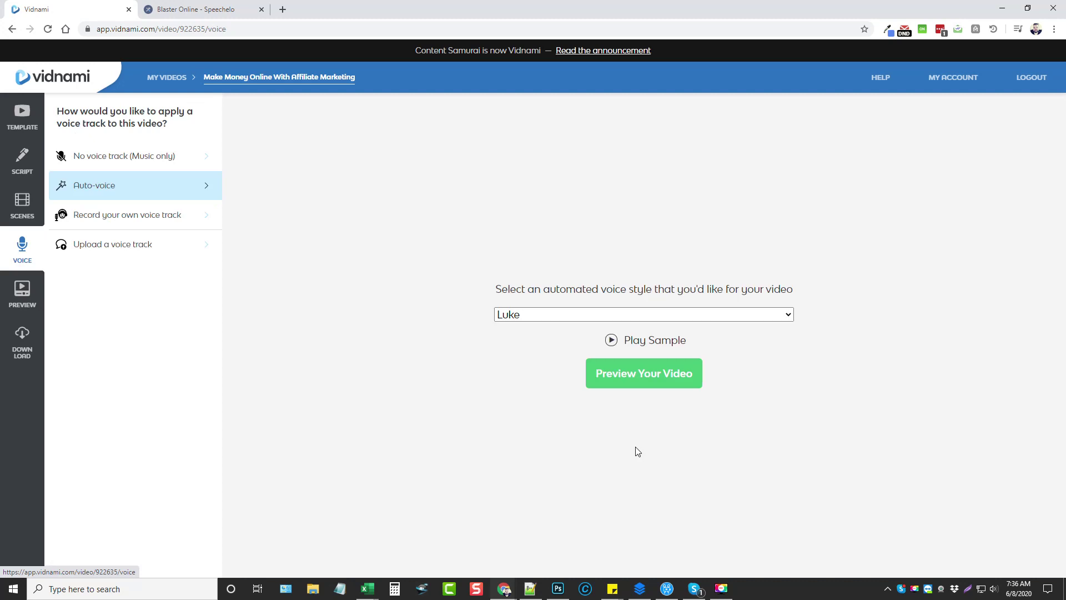
{"action": "left_click", "coordinate": [636, 315]}
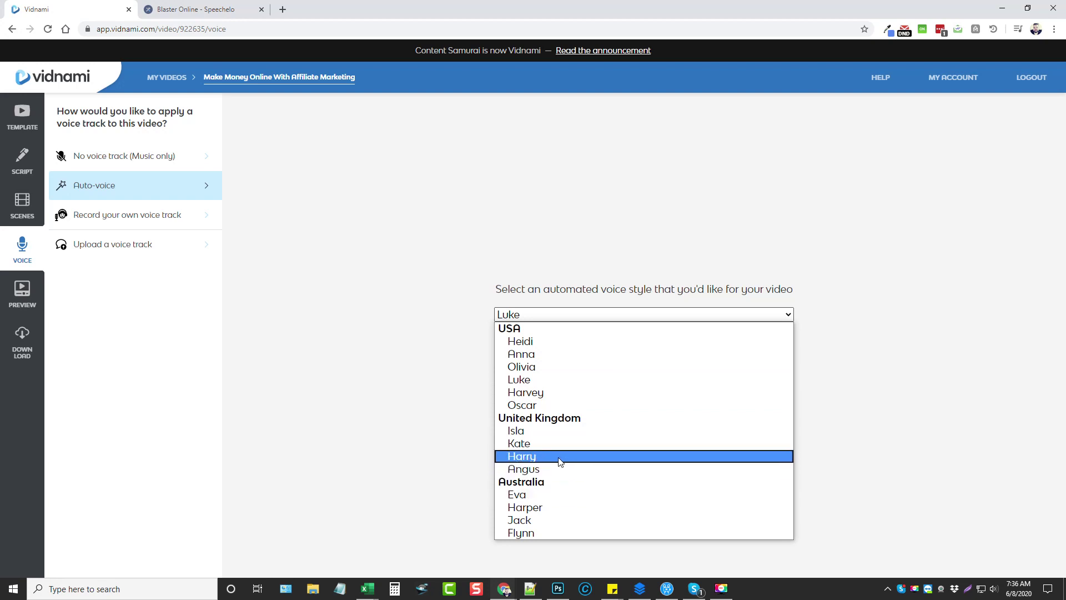
{"action": "left_click", "coordinate": [418, 383]}
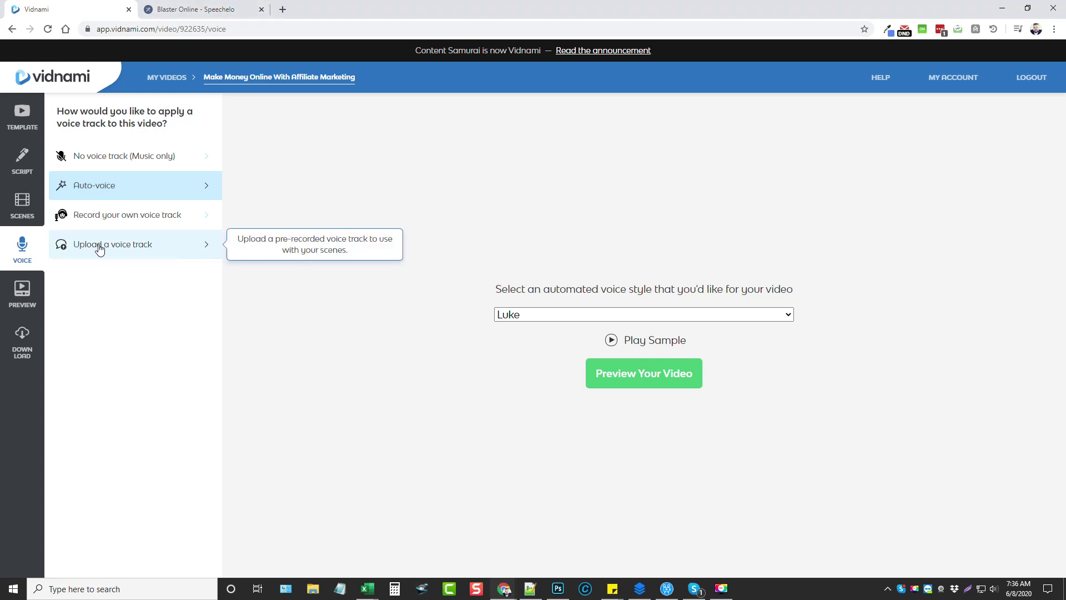
{"action": "left_click", "coordinate": [118, 250]}
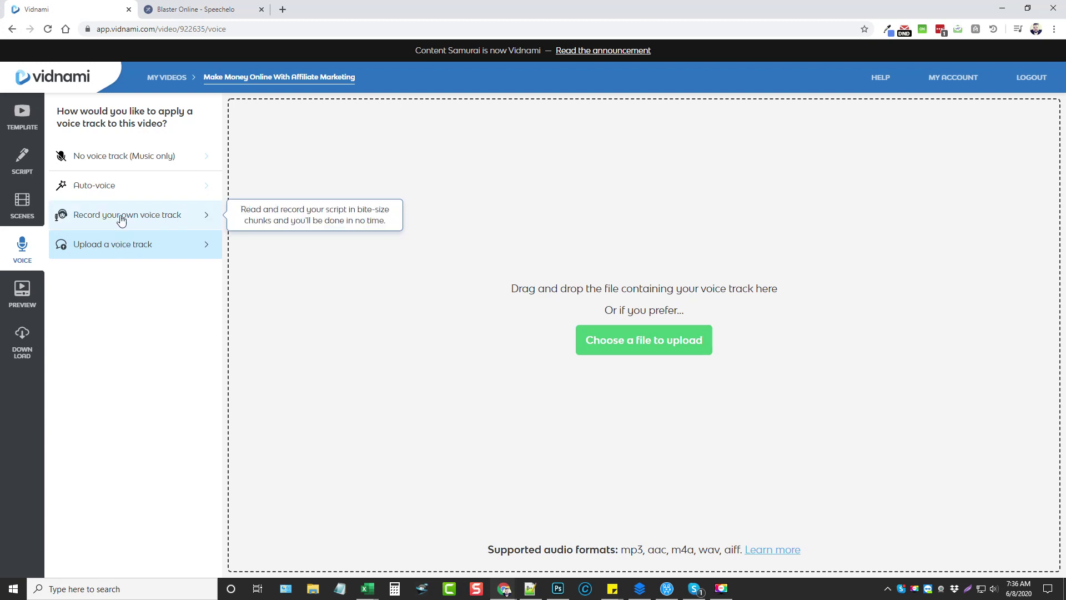
{"action": "left_click", "coordinate": [122, 221]}
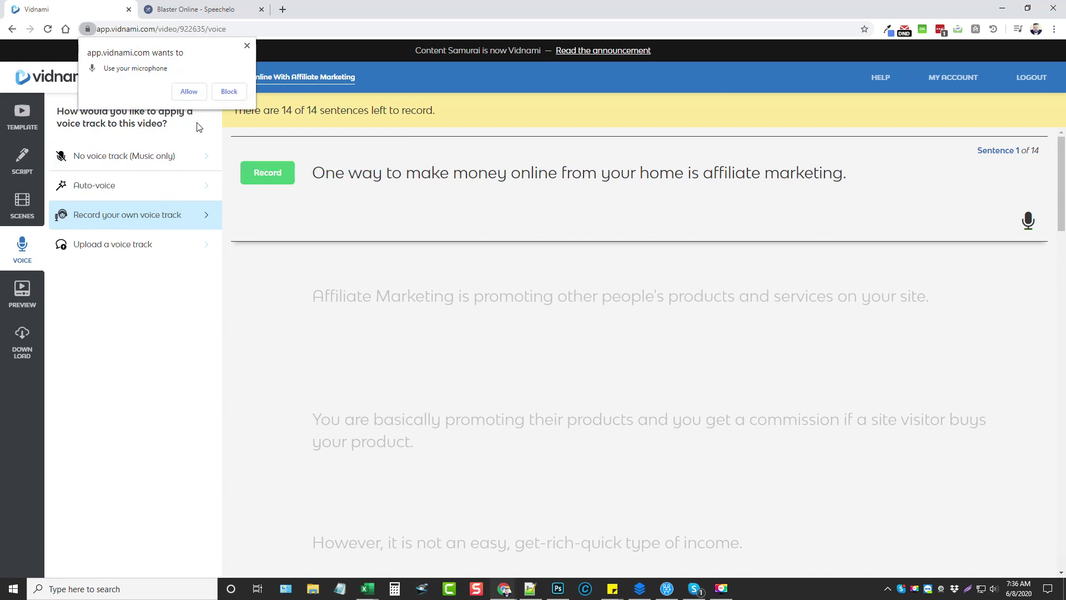
- Allow microphone access, browse the script sentences, switch back to uploading, and go to Speechelo
{"action": "left_click", "coordinate": [188, 92]}
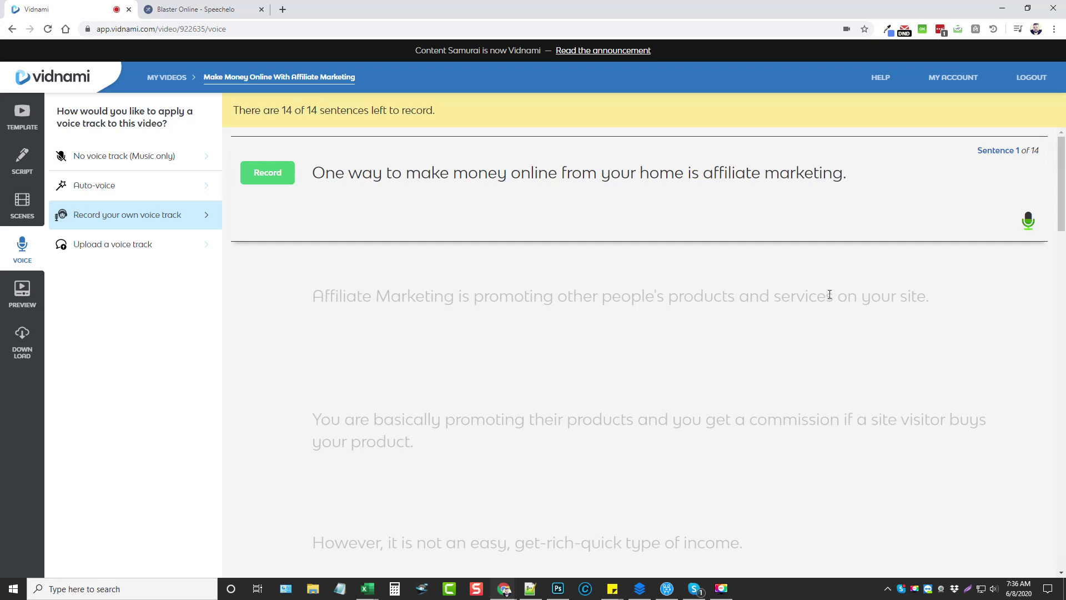
{"action": "scroll", "coordinate": [638, 383], "scroll_direction": "down", "scroll_amount": 10}
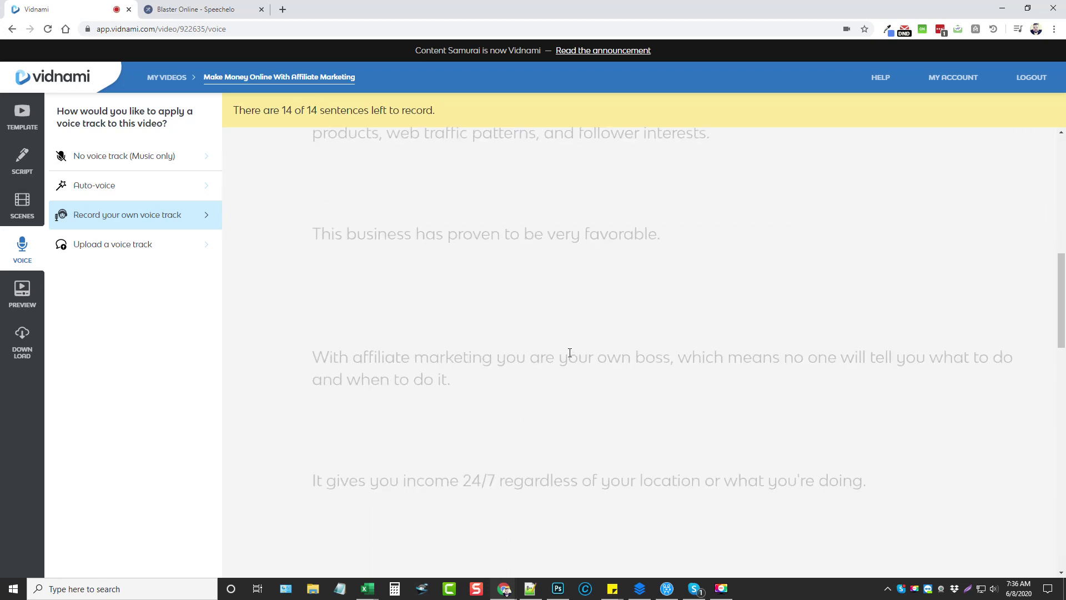
{"action": "scroll", "coordinate": [569, 355], "scroll_direction": "down", "scroll_amount": 12}
{"action": "scroll", "coordinate": [565, 400], "scroll_direction": "up", "scroll_amount": 14}
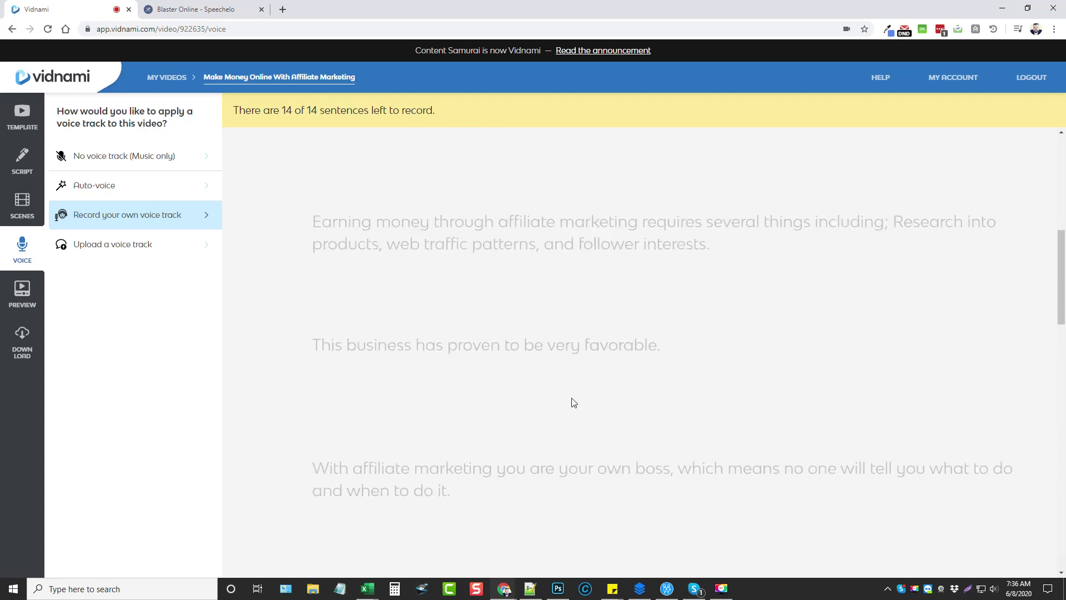
{"action": "scroll", "coordinate": [574, 402], "scroll_direction": "up", "scroll_amount": 4}
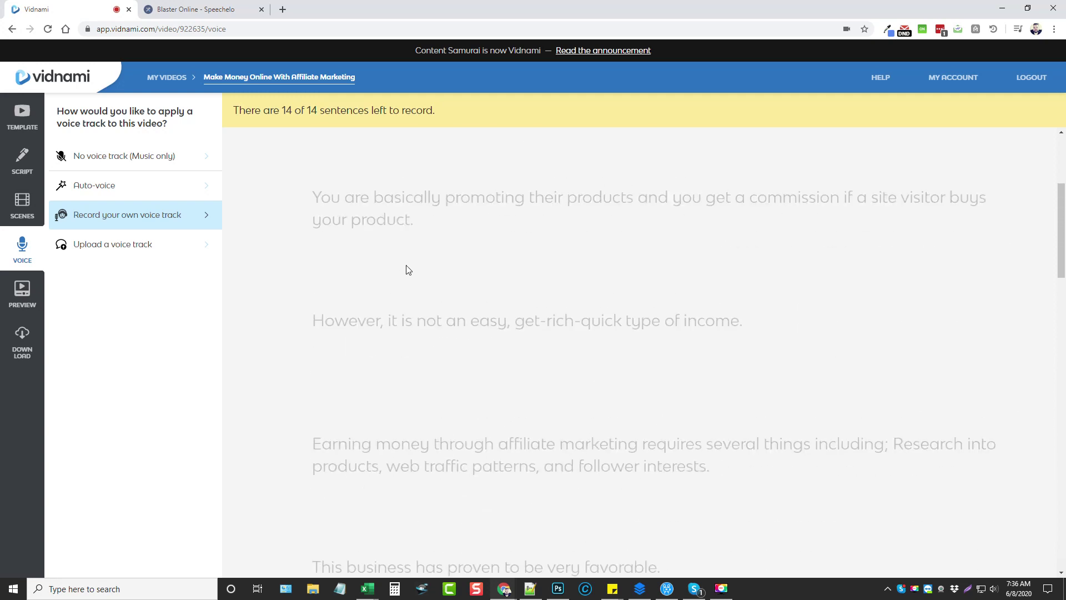
{"action": "left_click", "coordinate": [130, 247]}
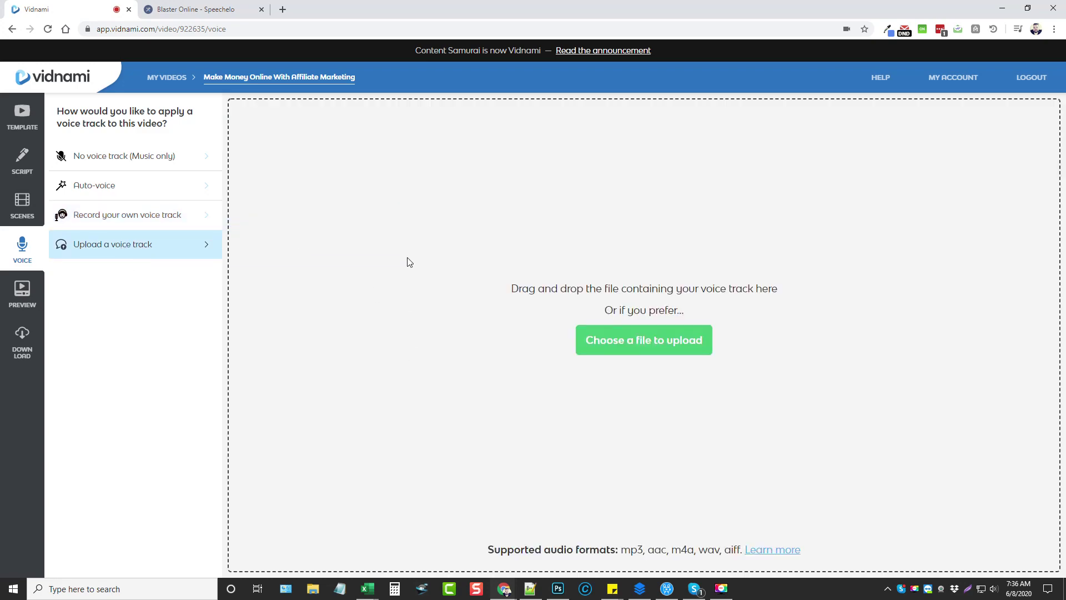
{"action": "left_click", "coordinate": [197, 10]}
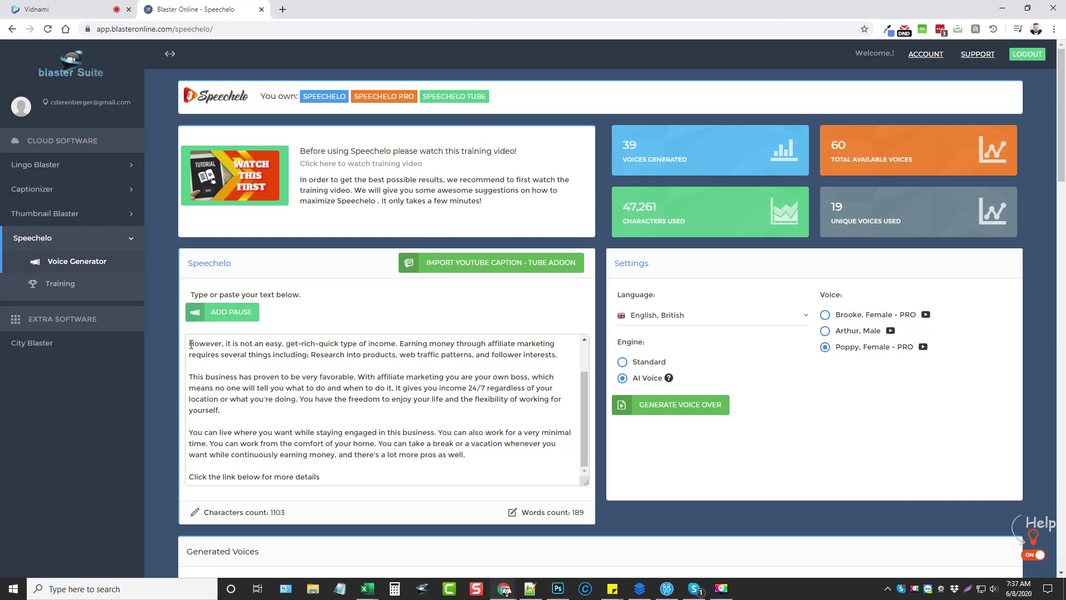
- Generate a Poppy voice-over in English, British from the affiliate-marketing script and confirm it
{"action": "left_click_drag", "start_coordinate": [189, 343], "coordinate": [379, 486]}
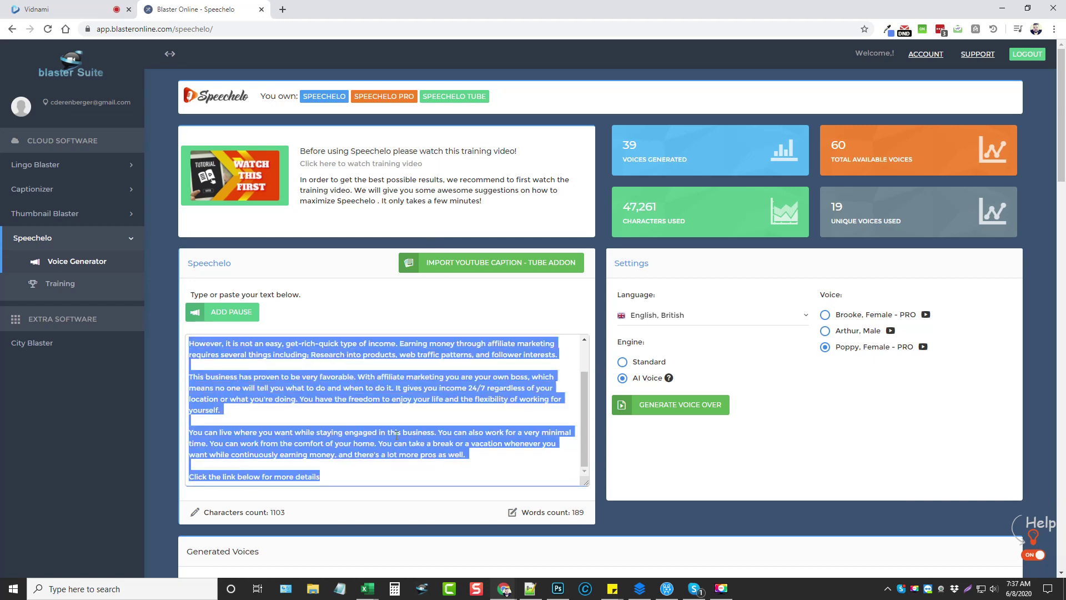
{"action": "scroll", "coordinate": [397, 435], "scroll_direction": "up", "scroll_amount": 1}
{"action": "left_click", "coordinate": [215, 354]}
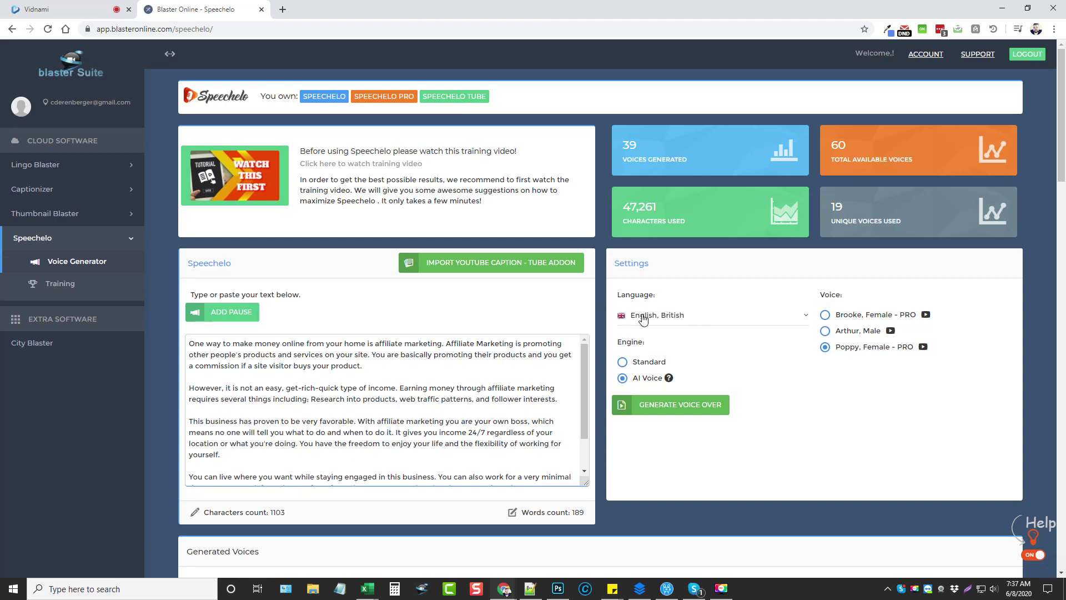
{"action": "left_click", "coordinate": [671, 318]}
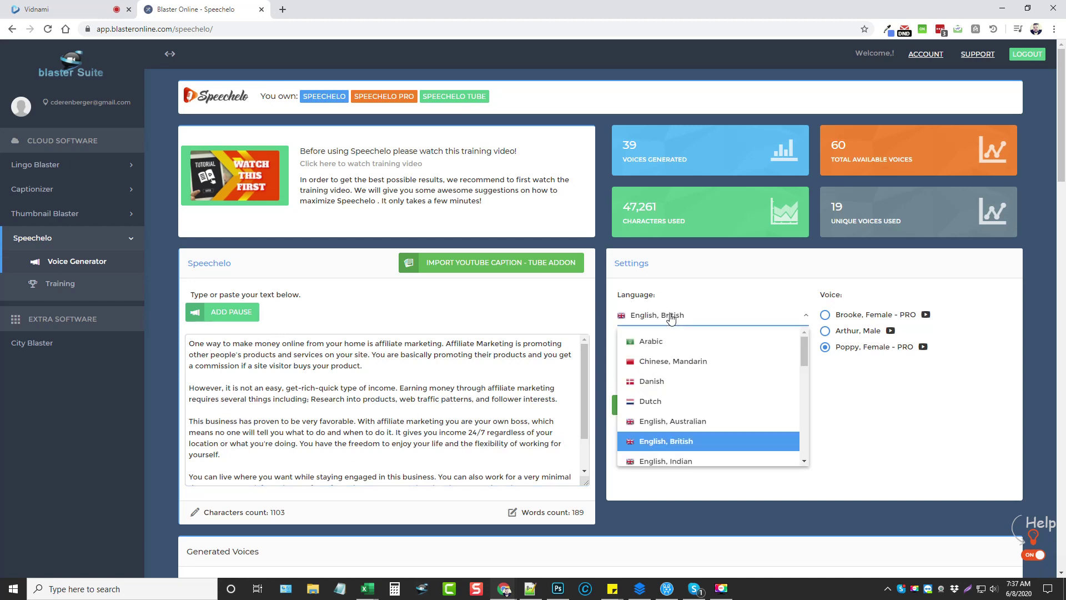
{"action": "left_click", "coordinate": [677, 426]}
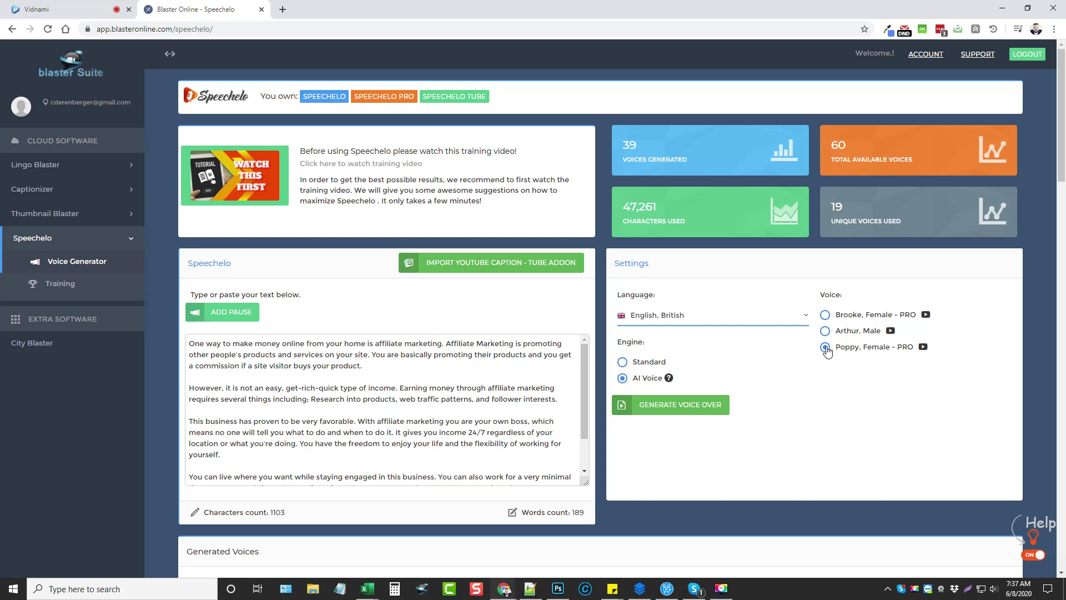
{"action": "left_click", "coordinate": [672, 407]}
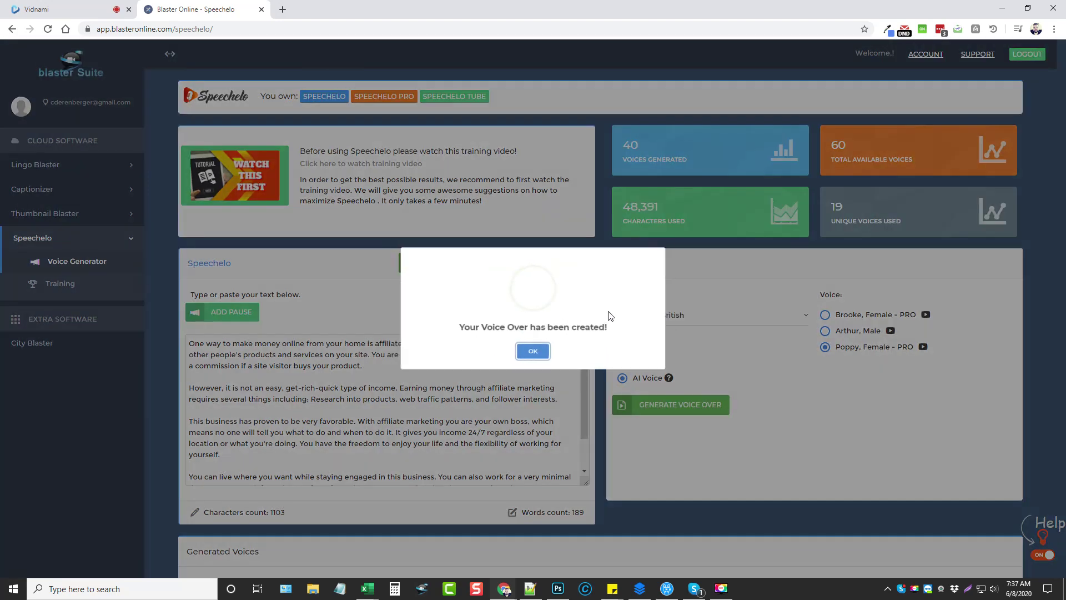
{"action": "left_click", "coordinate": [533, 354]}
- Play a preview of the new Poppy voice-over, close it, and download the file
{"action": "scroll", "coordinate": [768, 298], "scroll_direction": "down", "scroll_amount": 4}
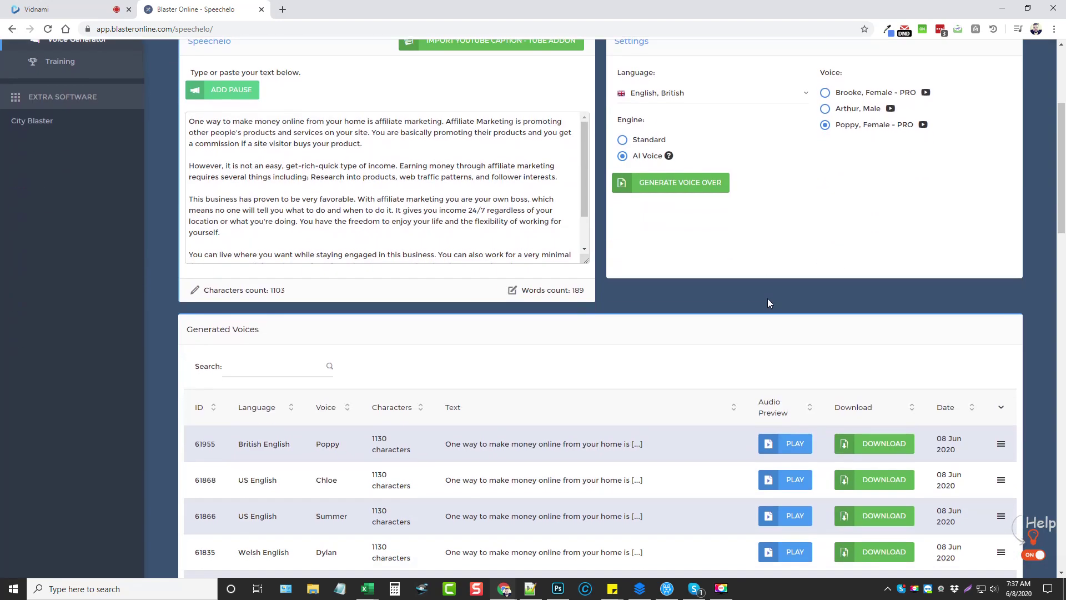
{"action": "left_click", "coordinate": [792, 448]}
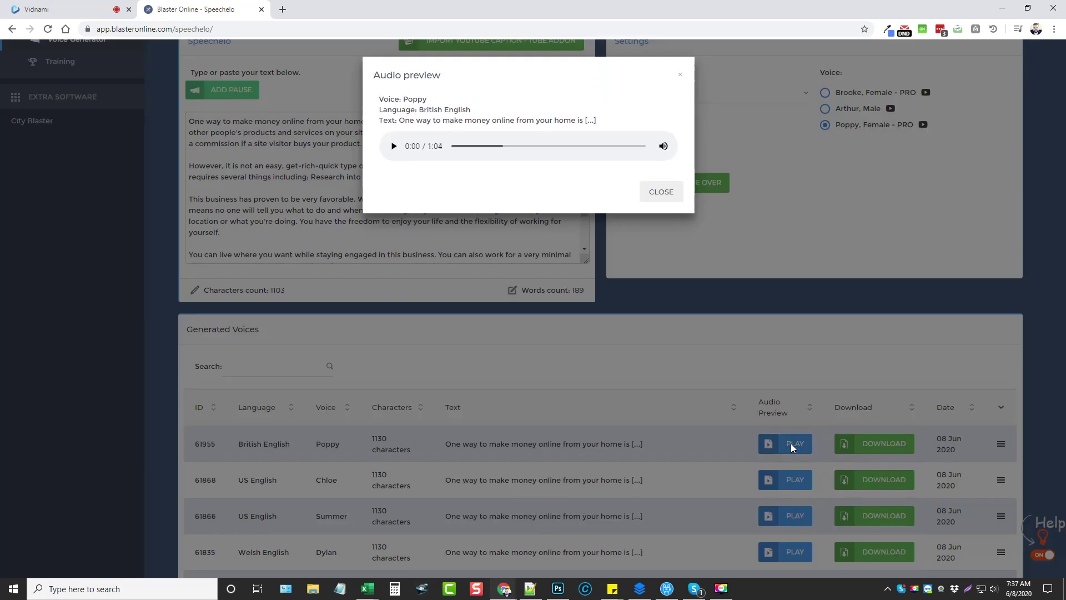
{"action": "left_click", "coordinate": [393, 147]}
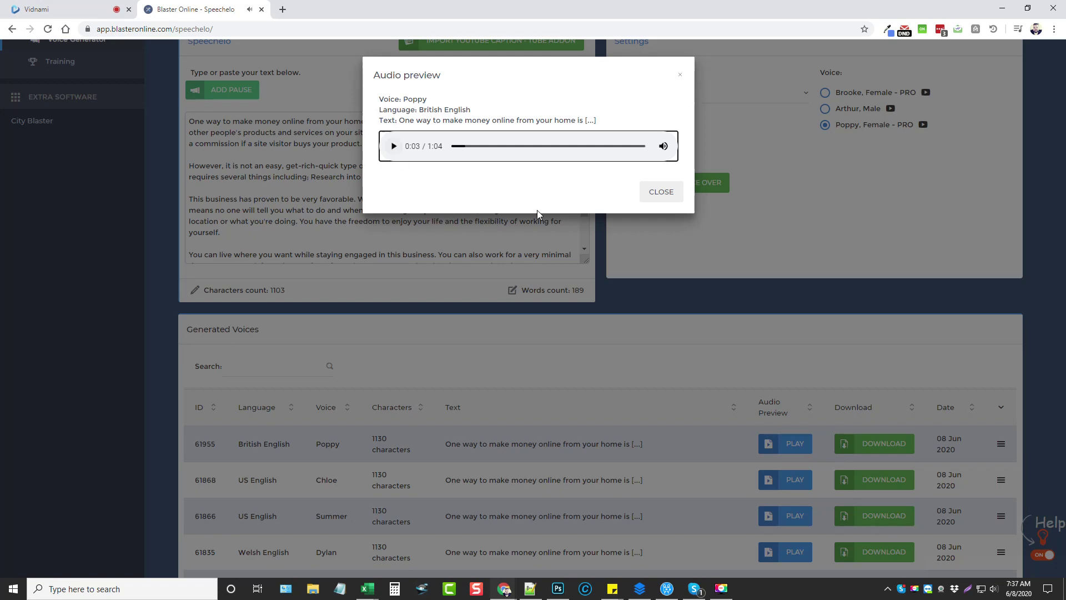
{"action": "left_click", "coordinate": [658, 192]}
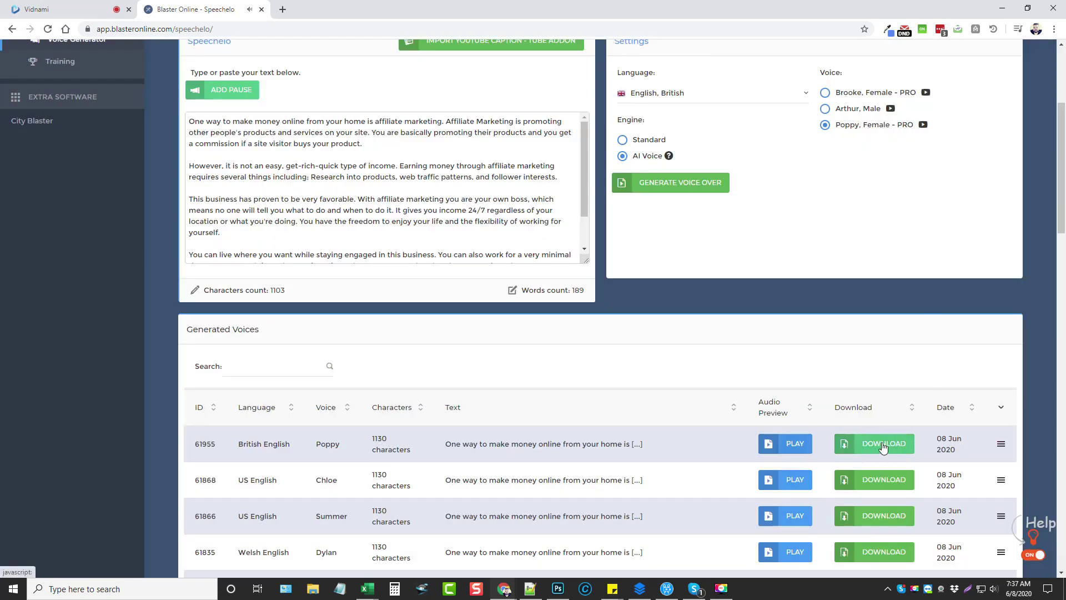
{"action": "left_click", "coordinate": [882, 445]}
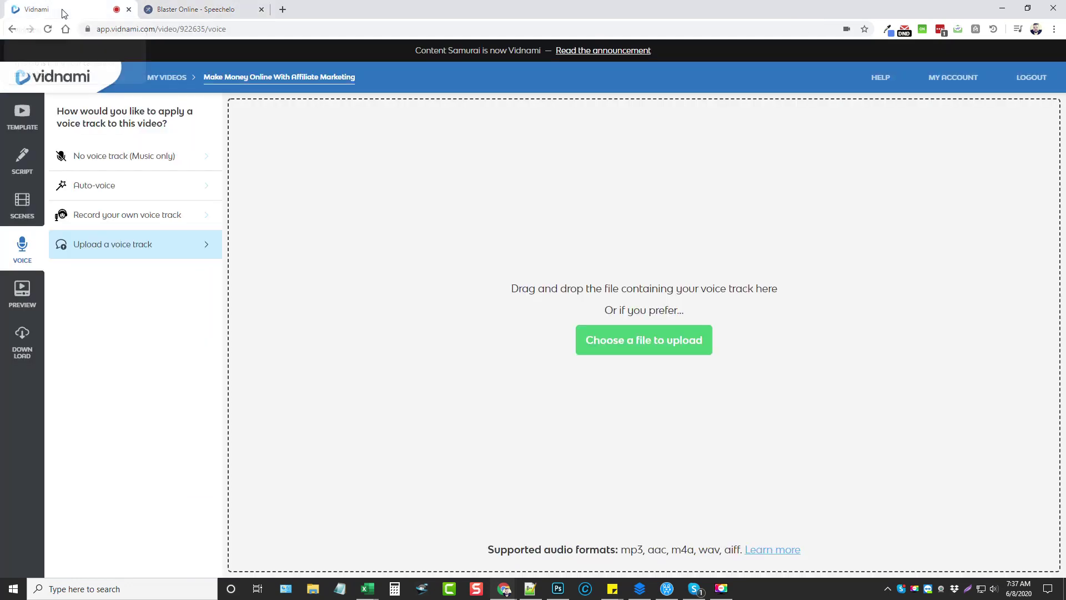
- Upload make money.mp3 as the video's voice track in Vidnami
{"action": "left_click", "coordinate": [50, 9]}
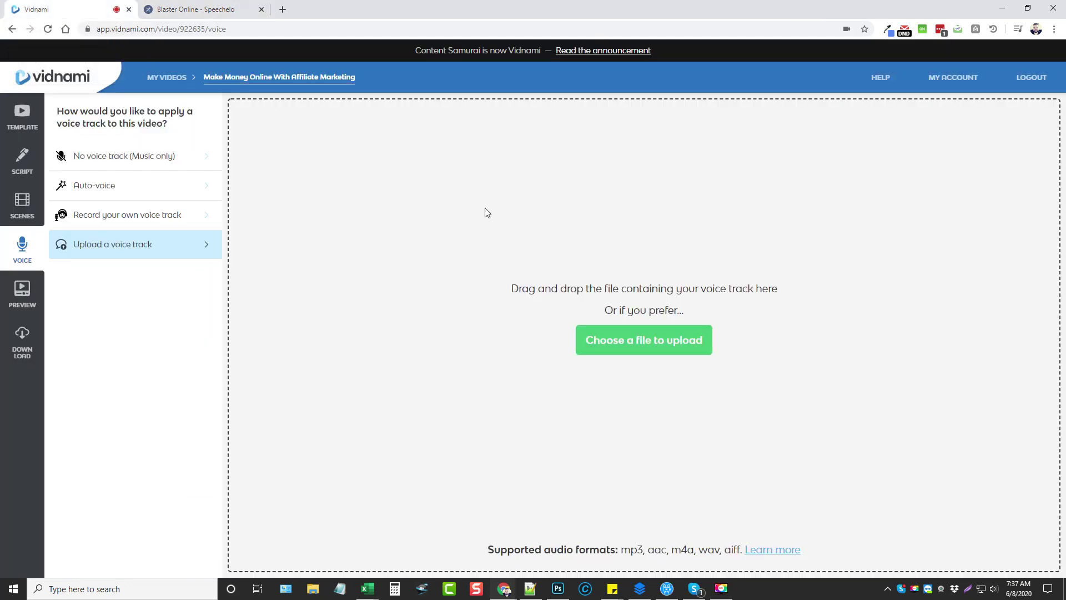
{"action": "left_click", "coordinate": [647, 339]}
{"action": "left_click", "coordinate": [211, 84]}
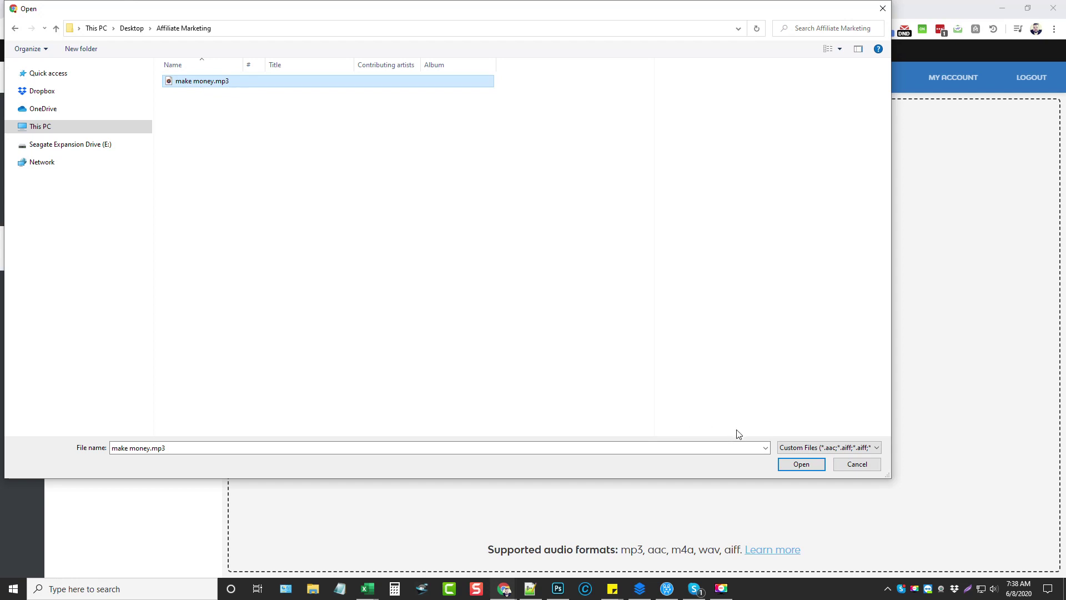
{"action": "left_click", "coordinate": [802, 465]}
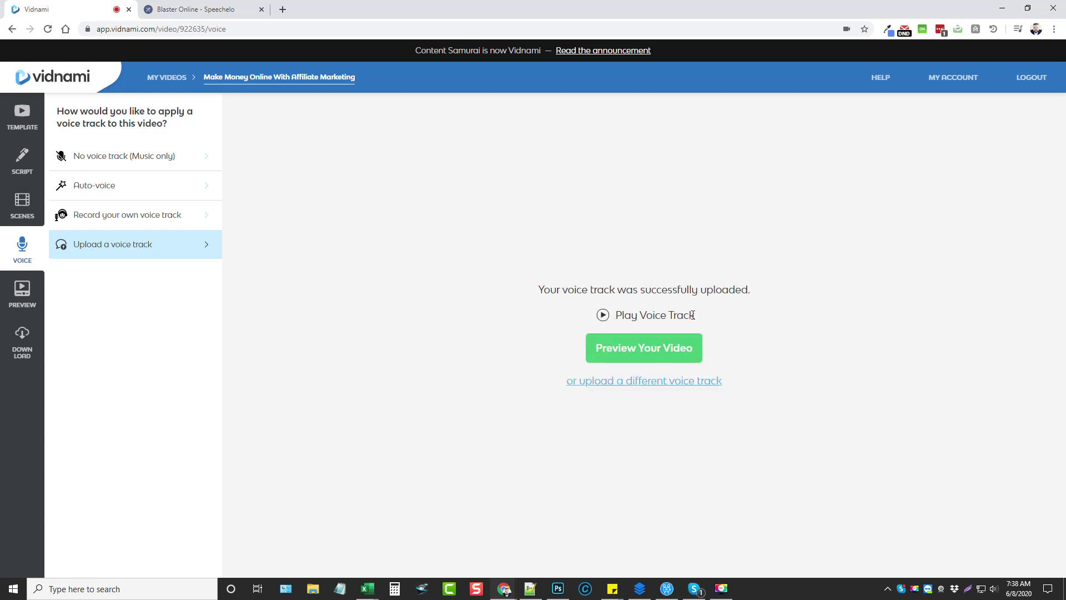
- Build the 1:04 video preview, play it, and pause at 0:24
{"action": "left_click", "coordinate": [661, 357]}
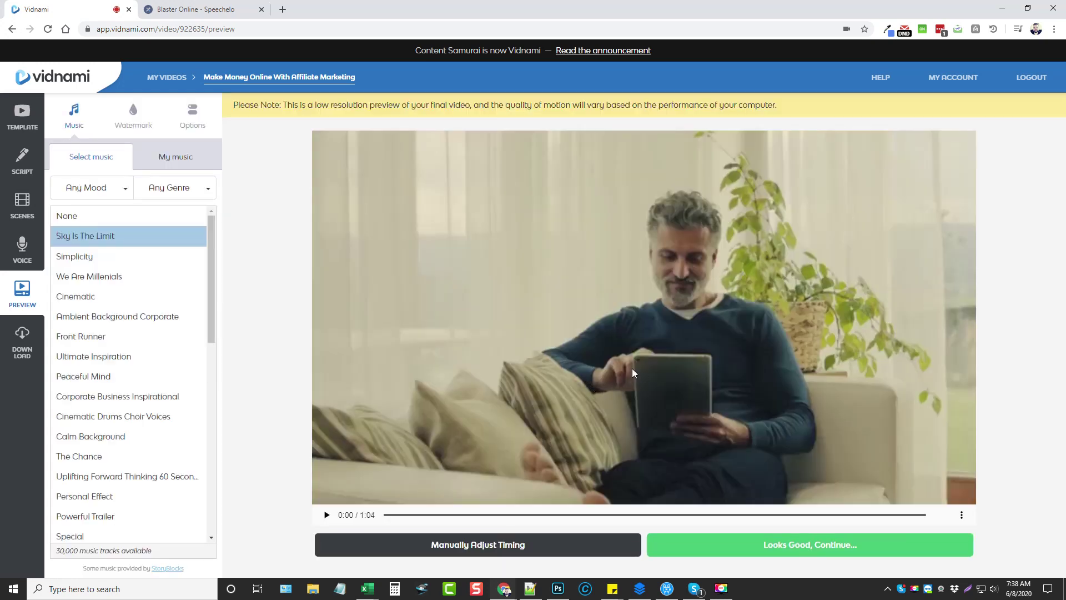
{"action": "left_click", "coordinate": [326, 515]}
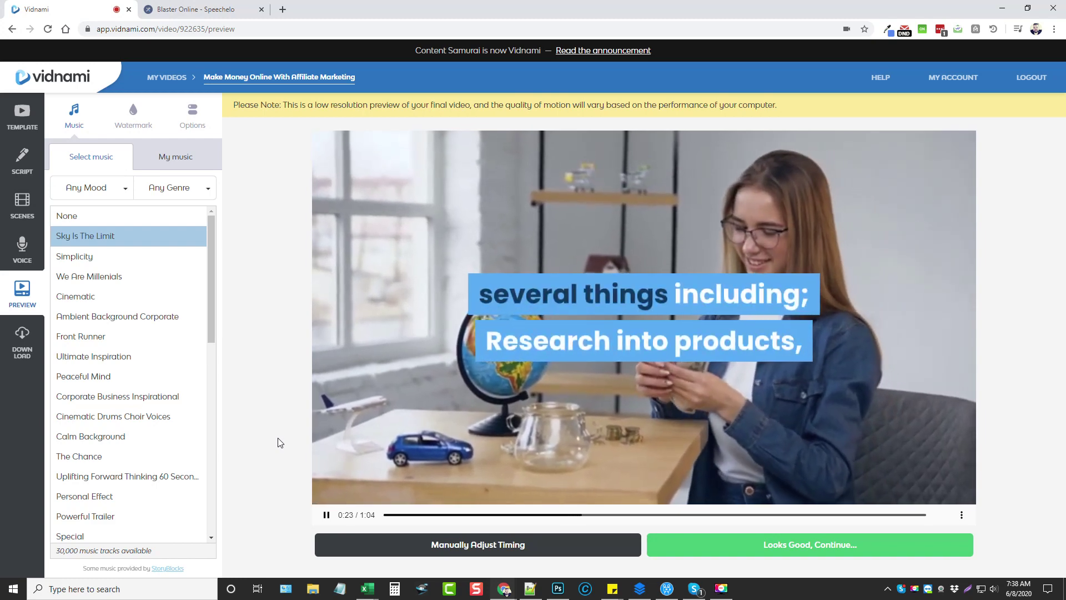
{"action": "left_click", "coordinate": [326, 516]}
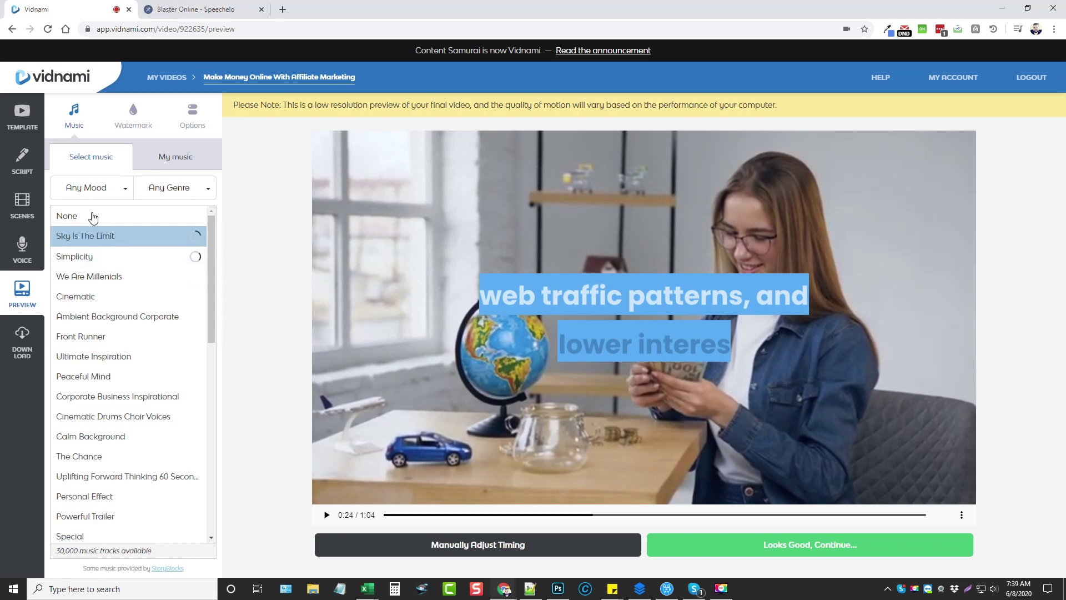
{"action": "mouse_move", "coordinate": [214, 221]}
{"action": "left_mouse_down"}
{"action": "mouse_move", "coordinate": [204, 542]}
{"action": "mouse_move", "coordinate": [202, 205]}
{"action": "left_mouse_up"}
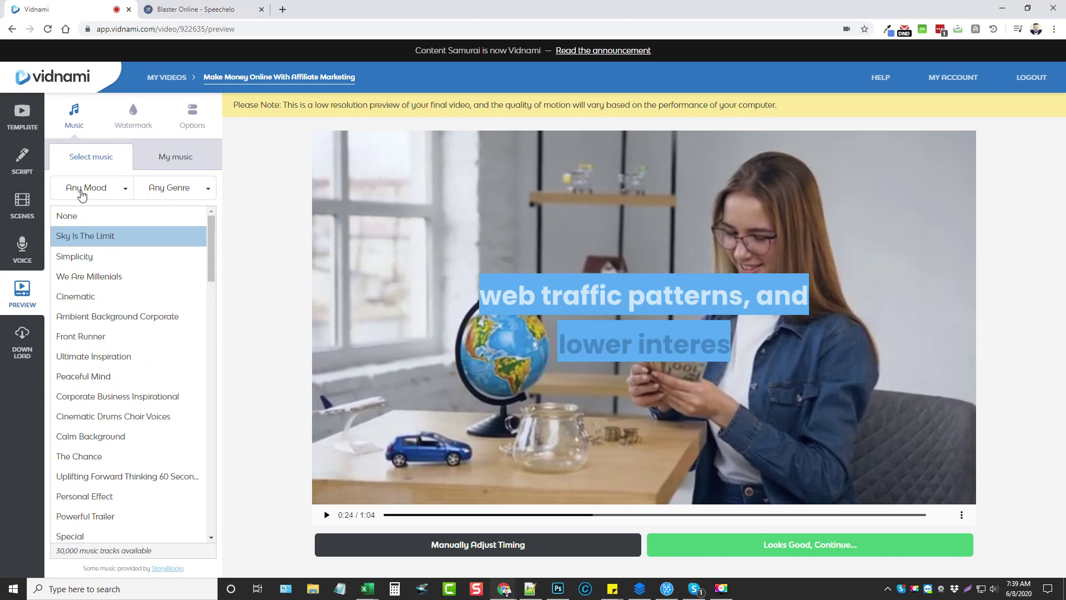
{"action": "left_click", "coordinate": [190, 111]}
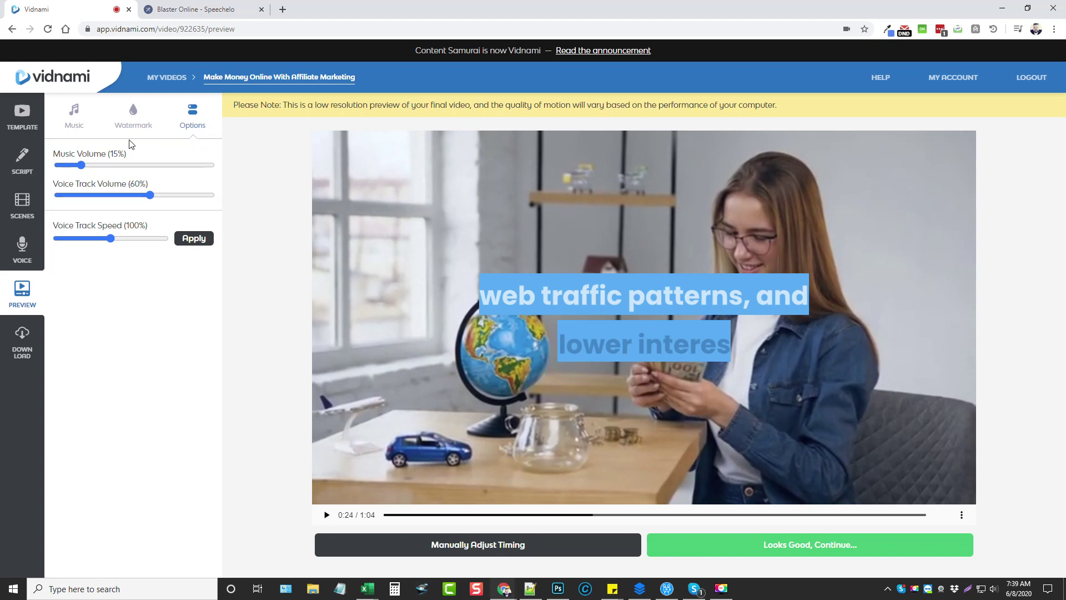
{"action": "left_click", "coordinate": [74, 120]}
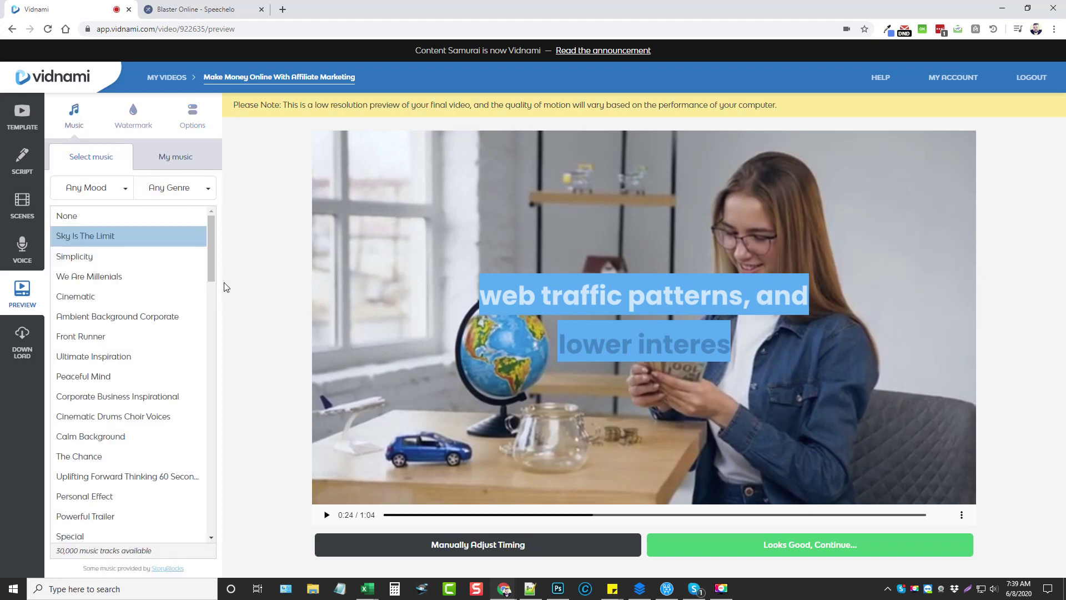
{"action": "left_click", "coordinate": [806, 550]}
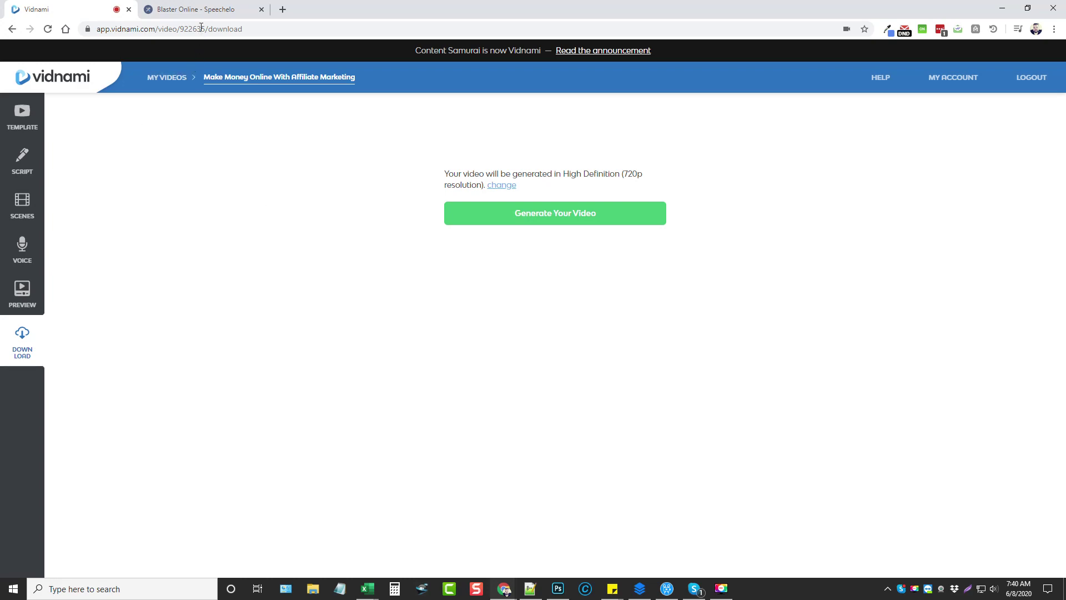
- Return to Speechelo's voice generator, showing the affiliate-marketing script with the Poppy AI voice from the top
{"action": "left_click", "coordinate": [197, 10]}
{"action": "scroll", "coordinate": [583, 414], "scroll_direction": "up", "scroll_amount": 4}
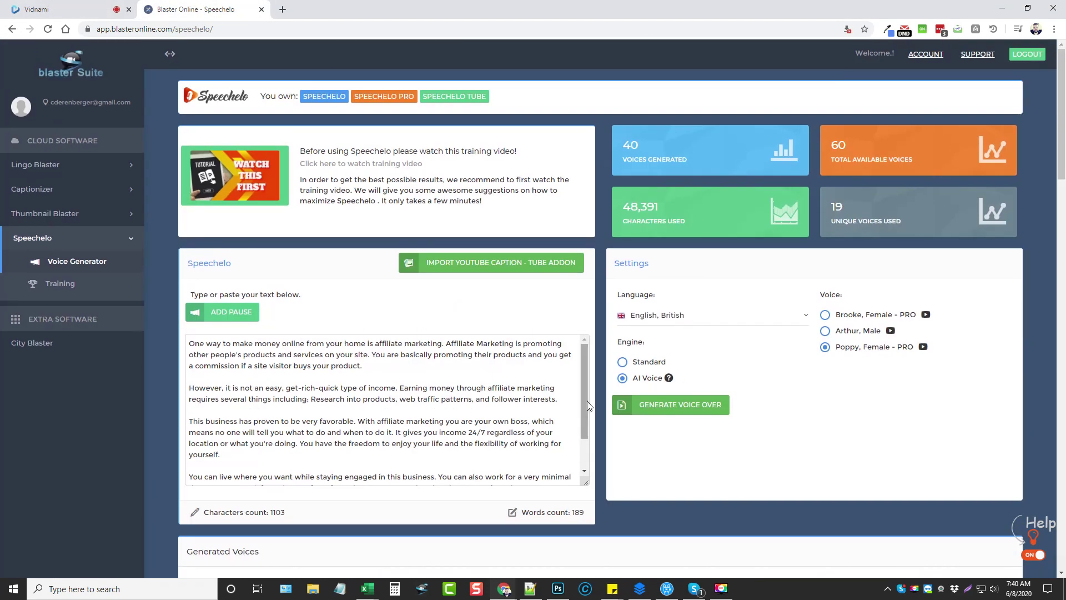